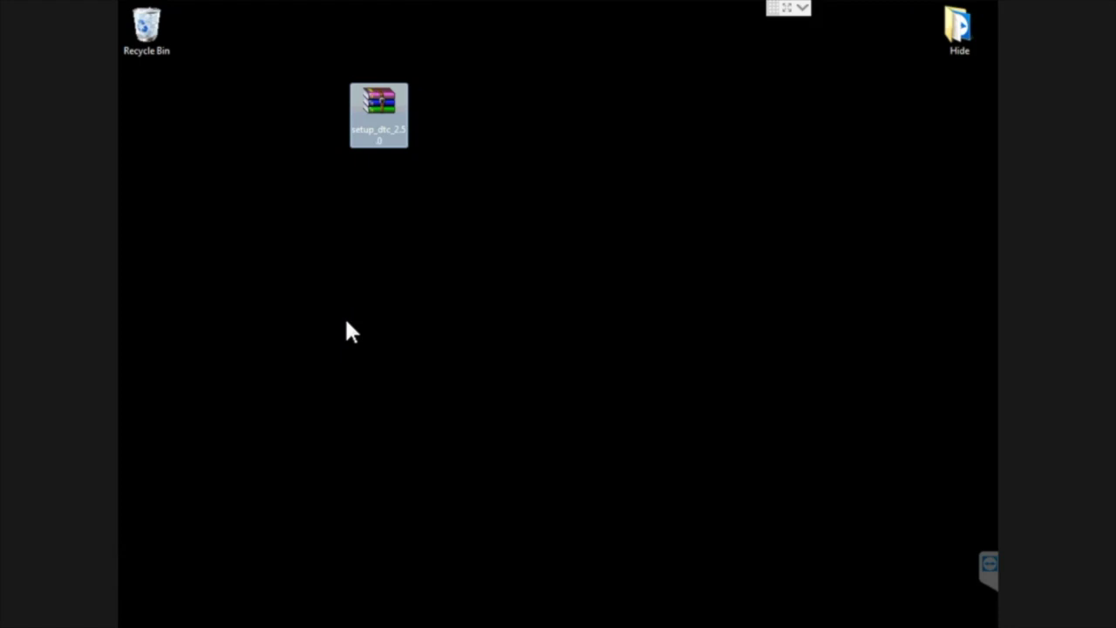
- Extract the setup_dtc_2.5.0 archive into its own folder on the desktop and place that folder beside the archive
{"action": "left_click", "coordinate": [519, 218]}
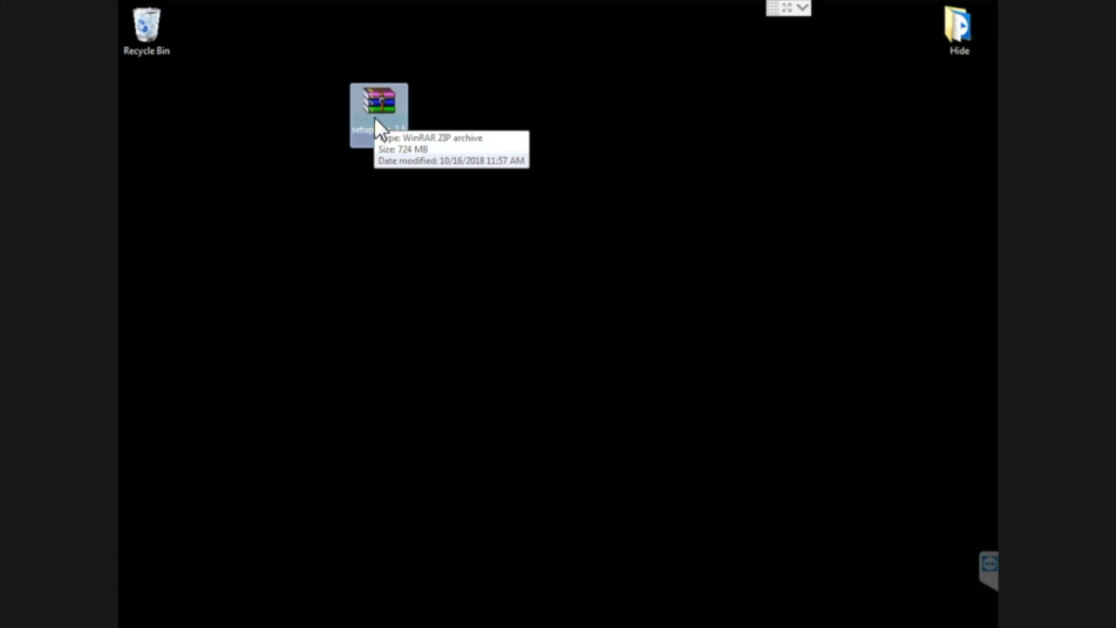
{"action": "right_click", "coordinate": [376, 120]}
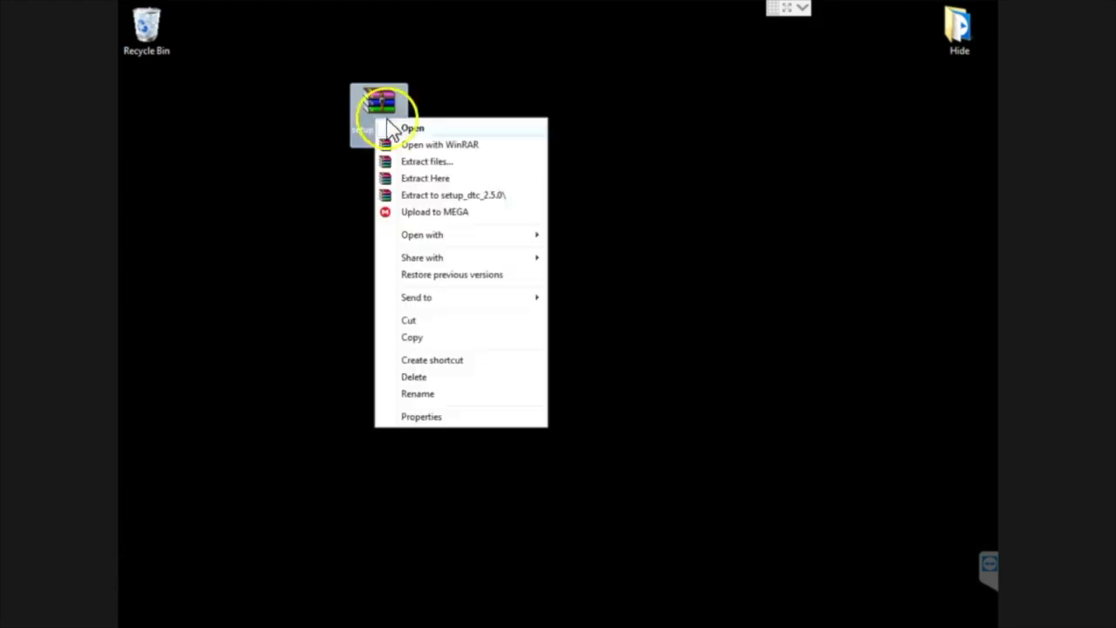
{"action": "left_click", "coordinate": [424, 195]}
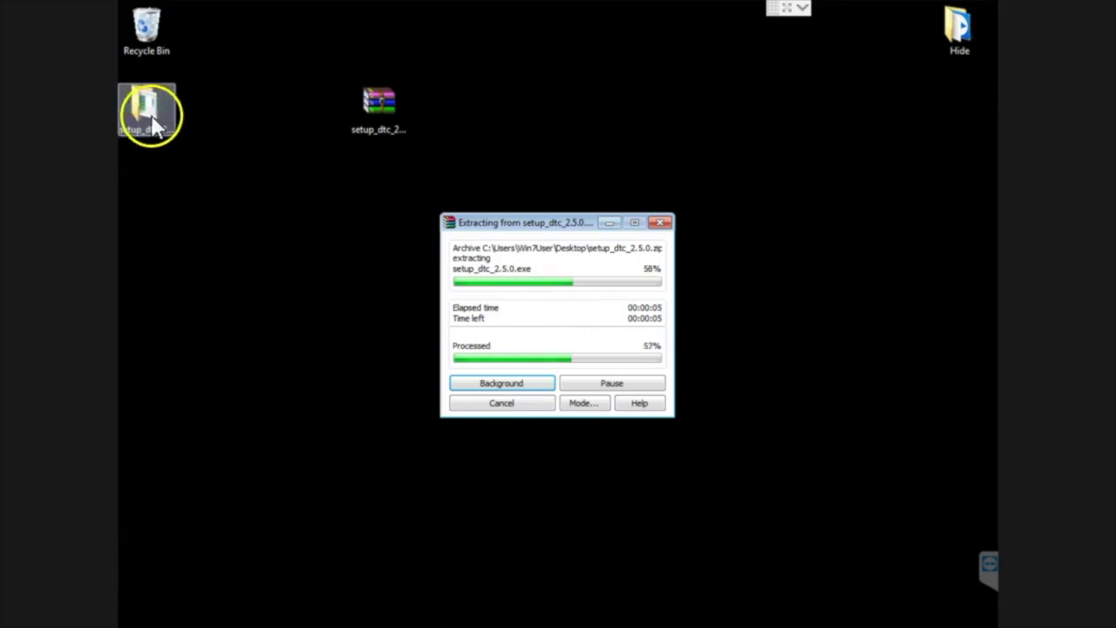
{"action": "left_click_drag", "start_coordinate": [155, 127], "coordinate": [452, 131]}
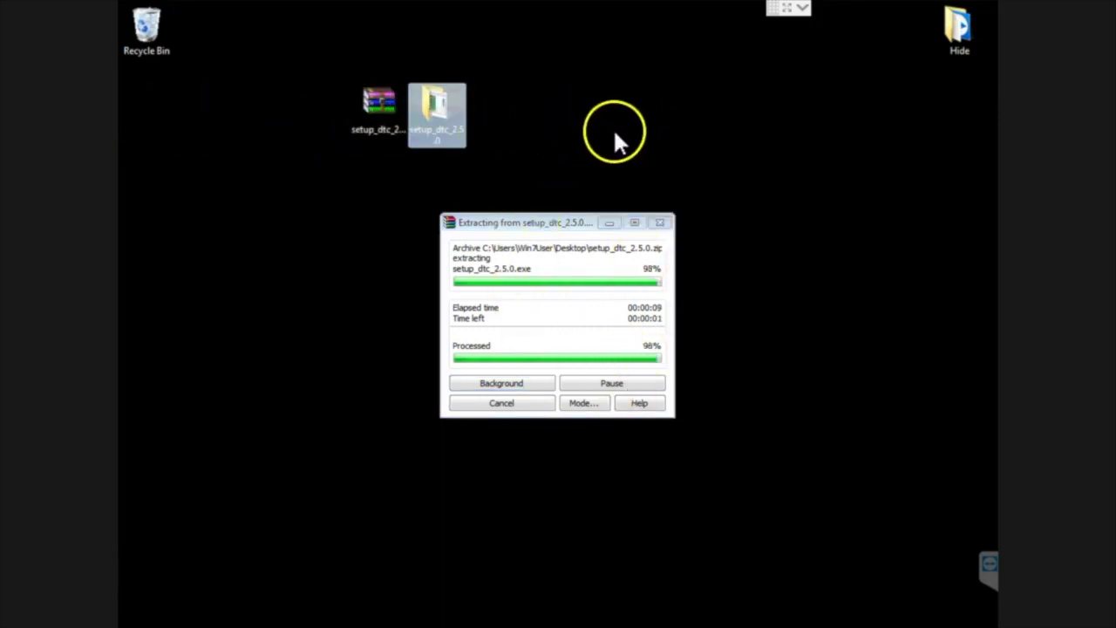
- Run the setup_dtc_2.5.0 installer from the extracted folder and accept the DTC Solutions license agreement
{"action": "double_click", "coordinate": [460, 140]}
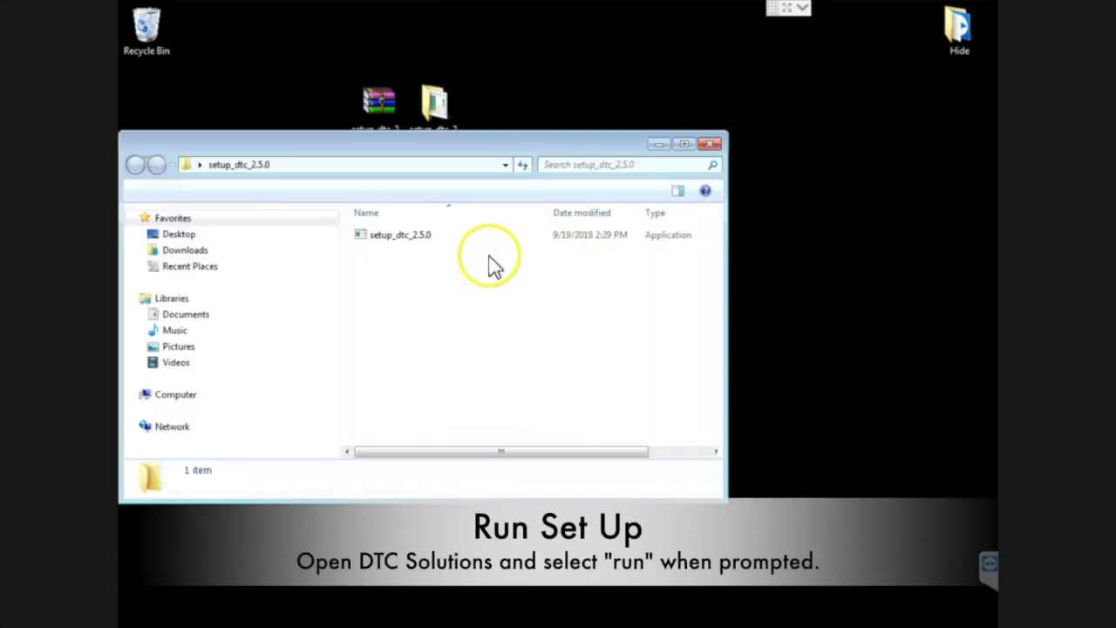
{"action": "double_click", "coordinate": [389, 240]}
{"action": "left_click", "coordinate": [588, 336]}
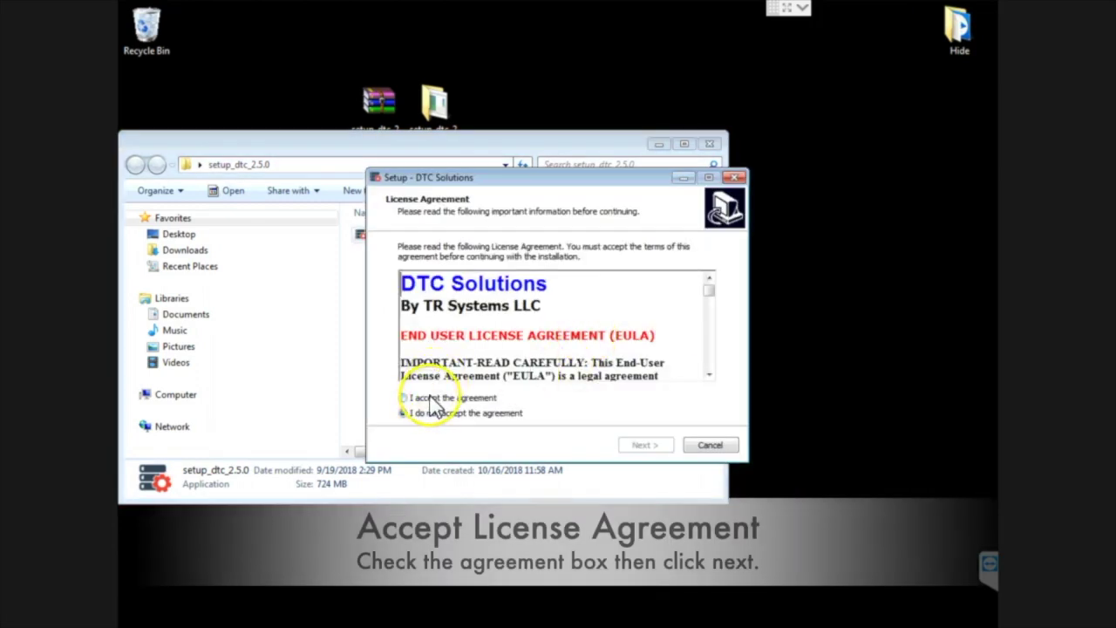
{"action": "left_click", "coordinate": [427, 397]}
{"action": "left_click", "coordinate": [643, 446]}
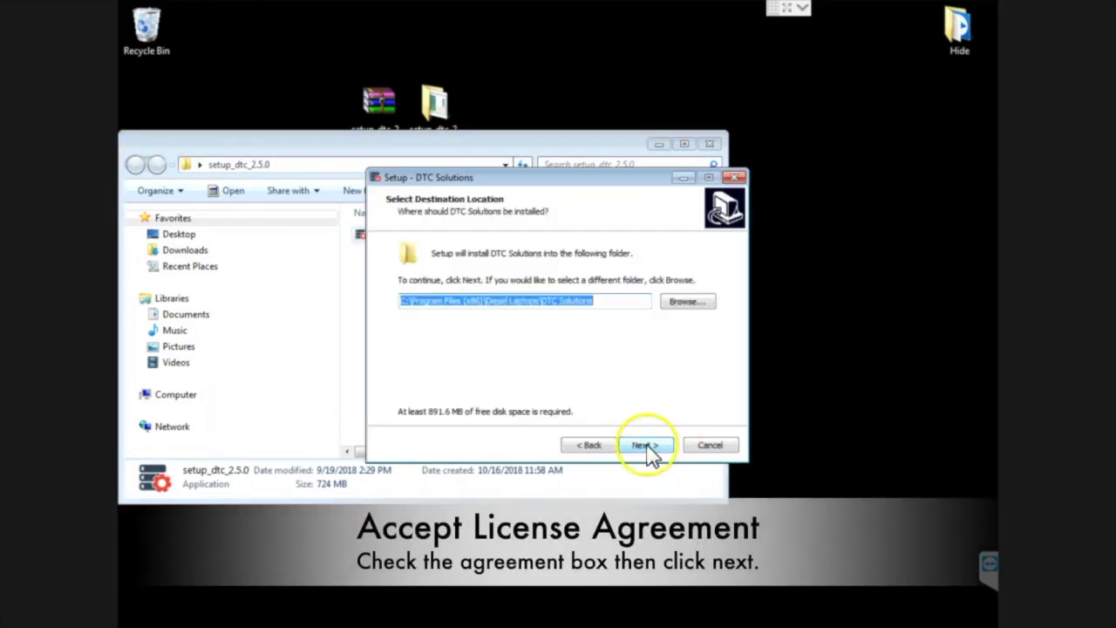
- Install DTC Solutions in the default folder with a desktop shortcut, finishing setup with the option to launch the program
{"action": "left_click", "coordinate": [645, 446]}
{"action": "left_click", "coordinate": [645, 446]}
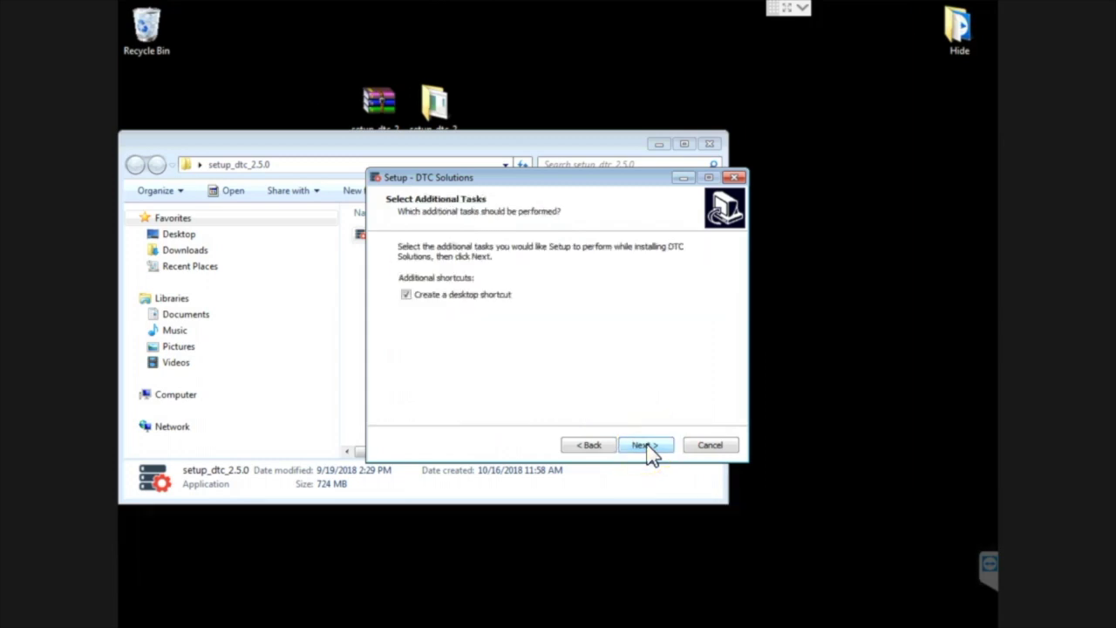
{"action": "left_click", "coordinate": [645, 445]}
{"action": "left_click", "coordinate": [646, 443]}
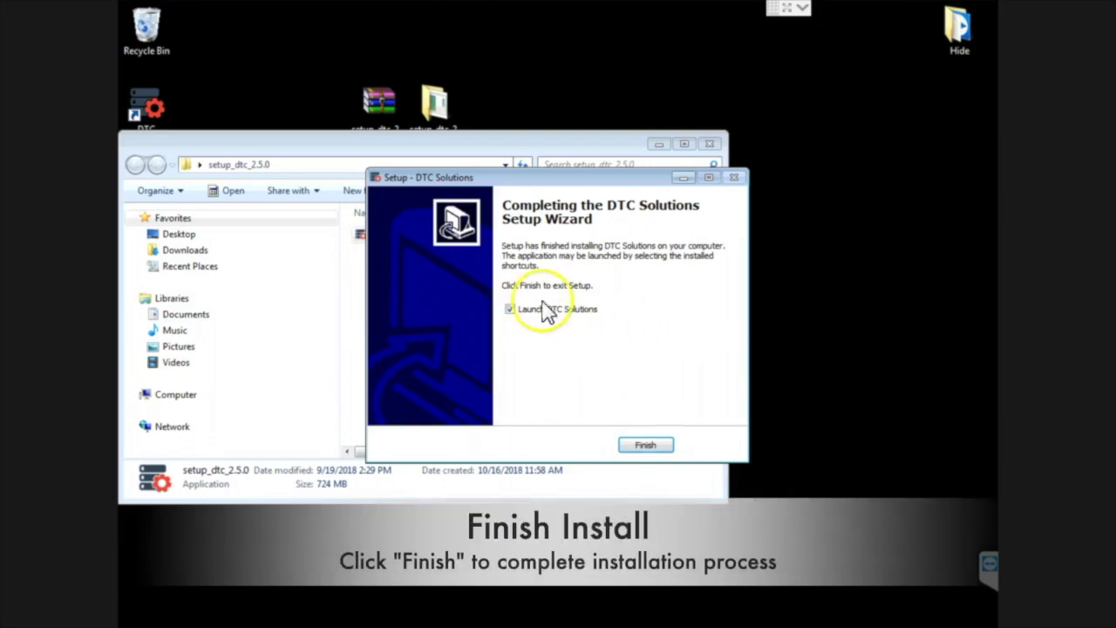
{"action": "left_click", "coordinate": [647, 446]}
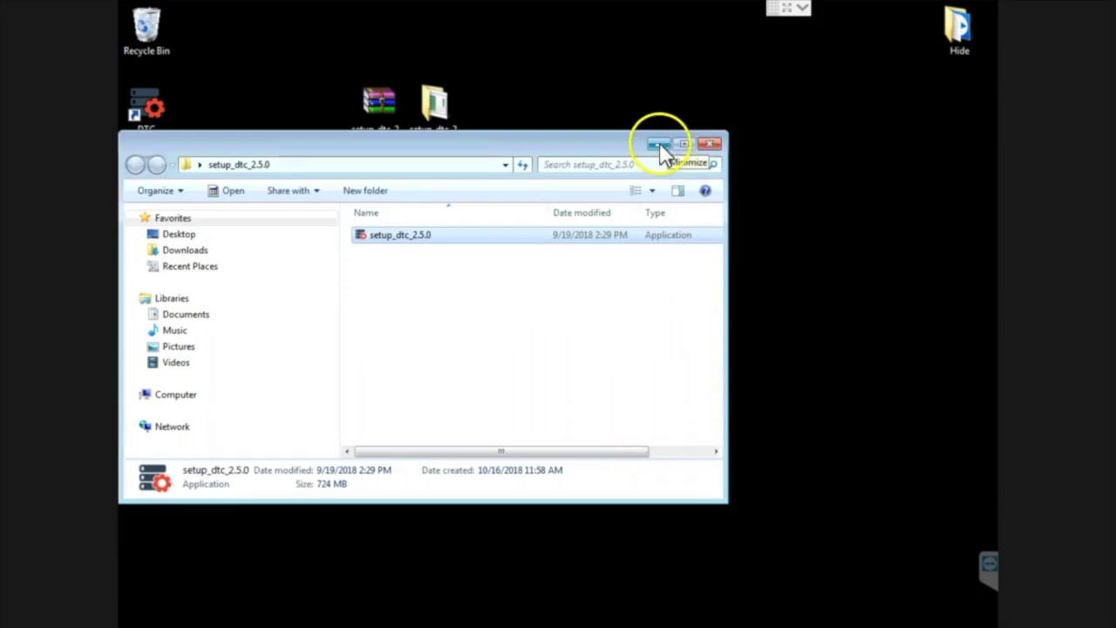
{"action": "left_click", "coordinate": [660, 145]}
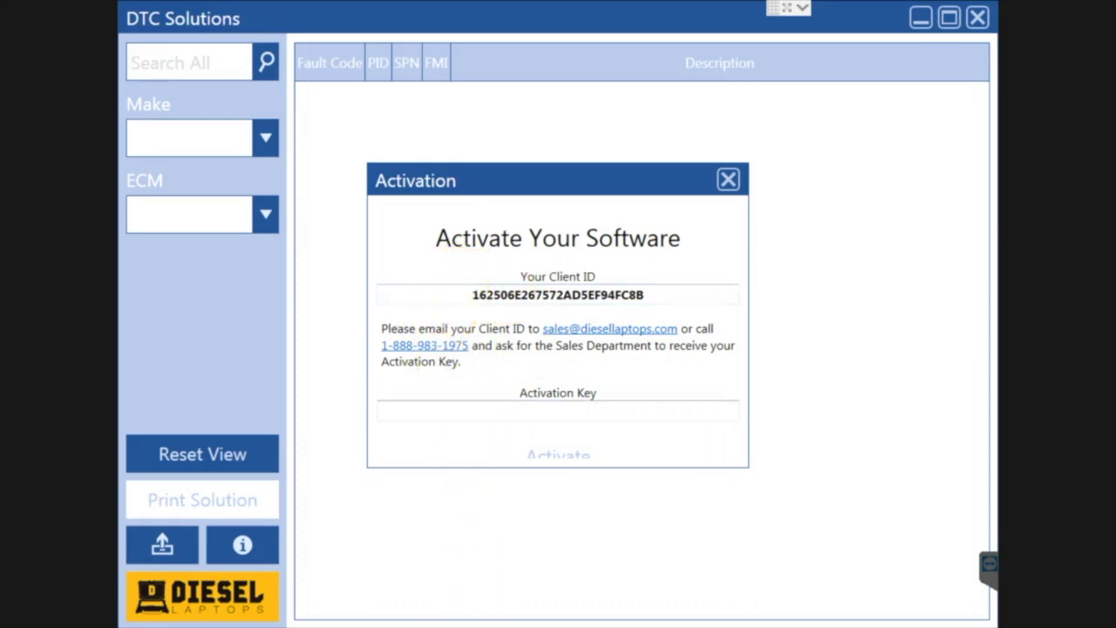
- Switch to Google Chrome in a maximized window and go to registration.diesellaptops.com
{"action": "right_click", "coordinate": [301, 627]}
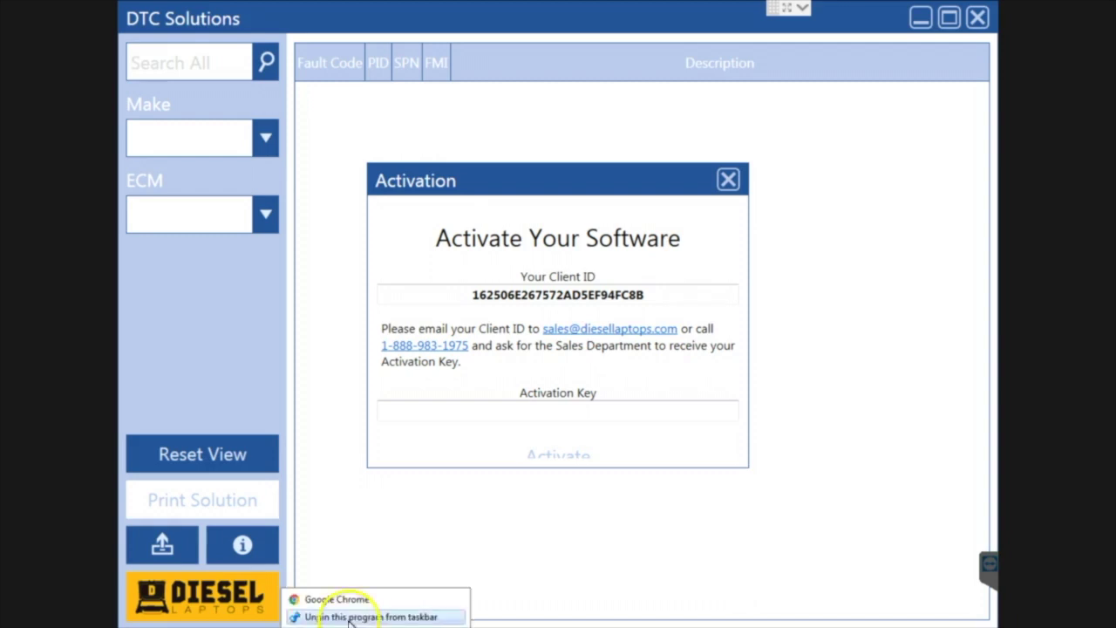
{"action": "left_click", "coordinate": [331, 600]}
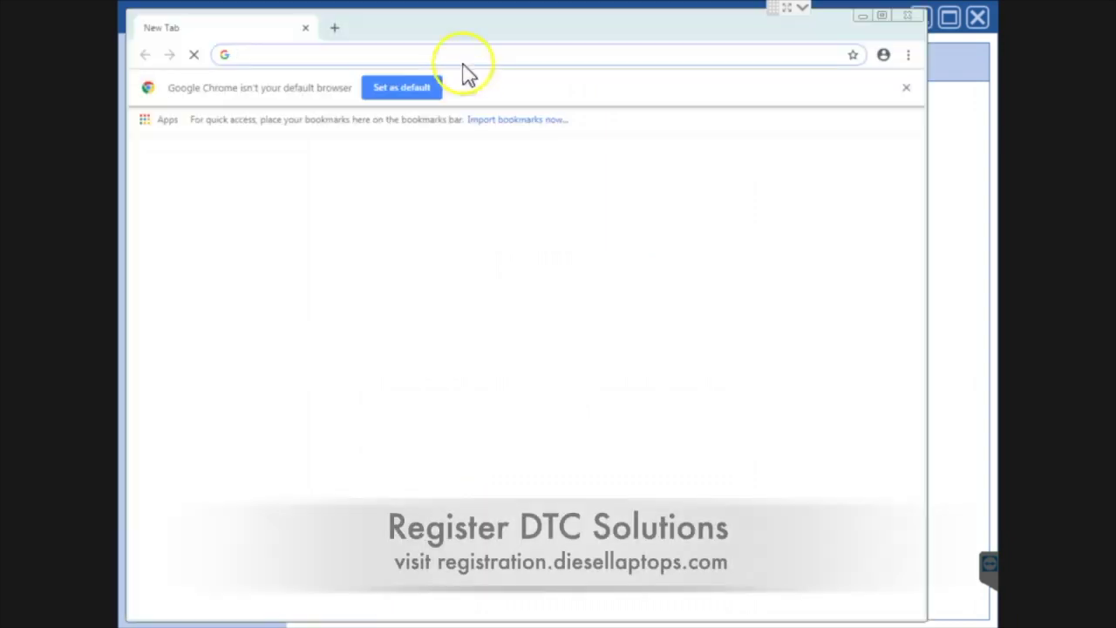
{"action": "left_click", "coordinate": [881, 21]}
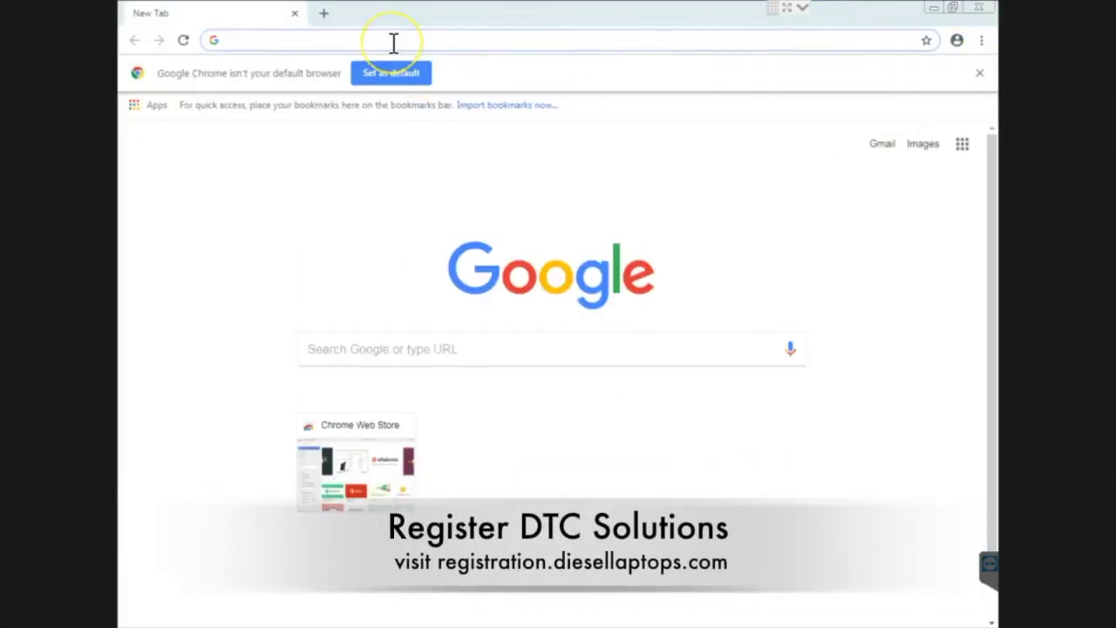
{"action": "type", "text": "registr"}
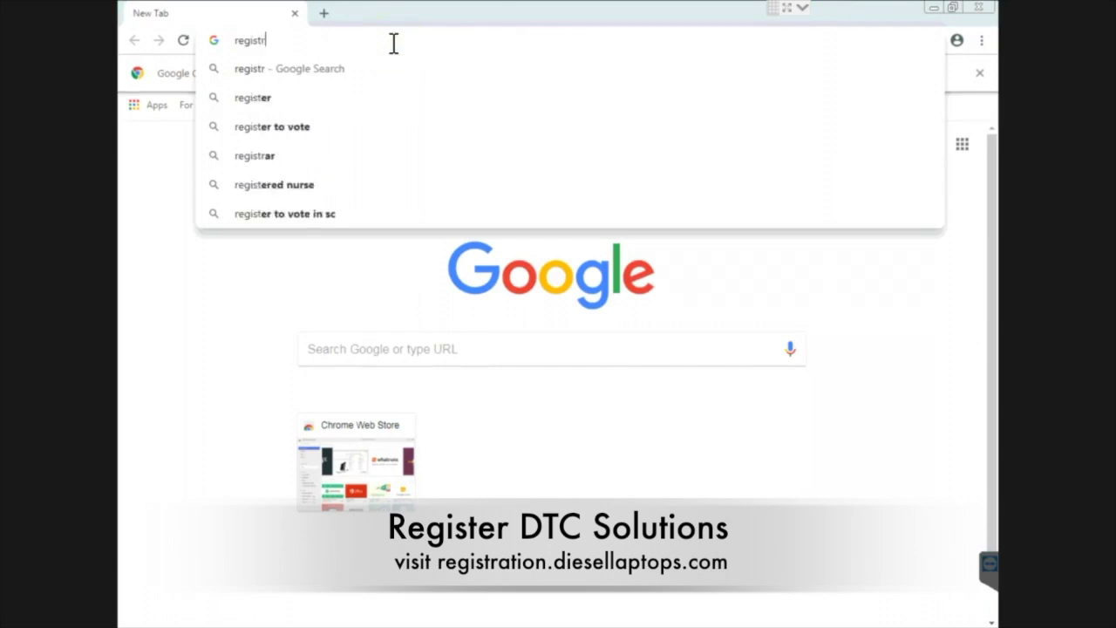
{"action": "type", "text": "ation.diesellaptop"}
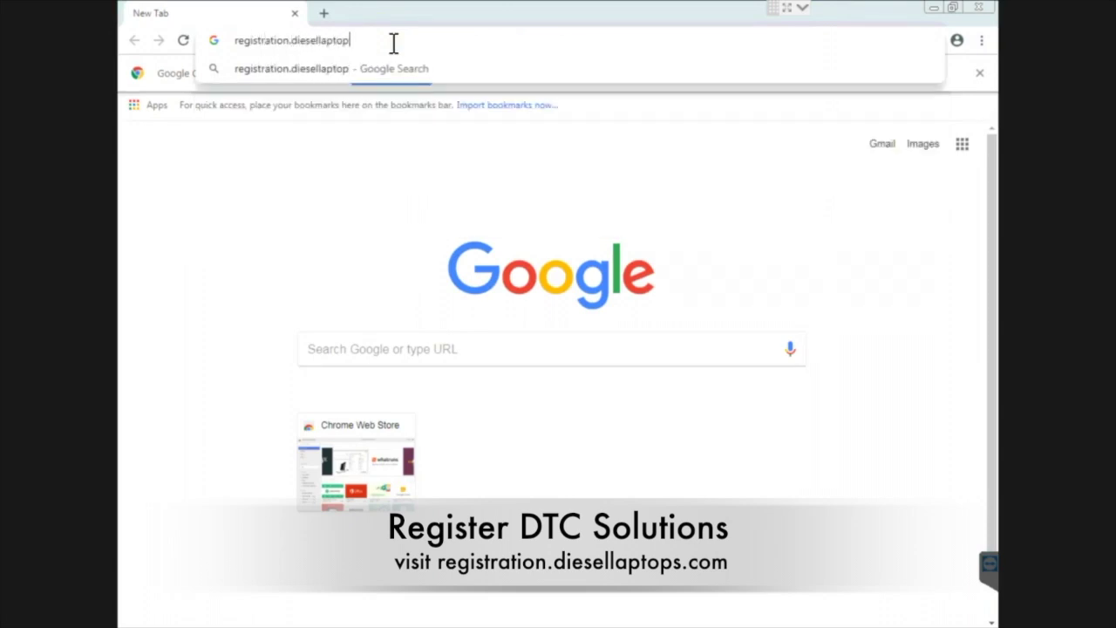
{"action": "type", "text": "s.com"}
{"action": "key", "text": "Return"}
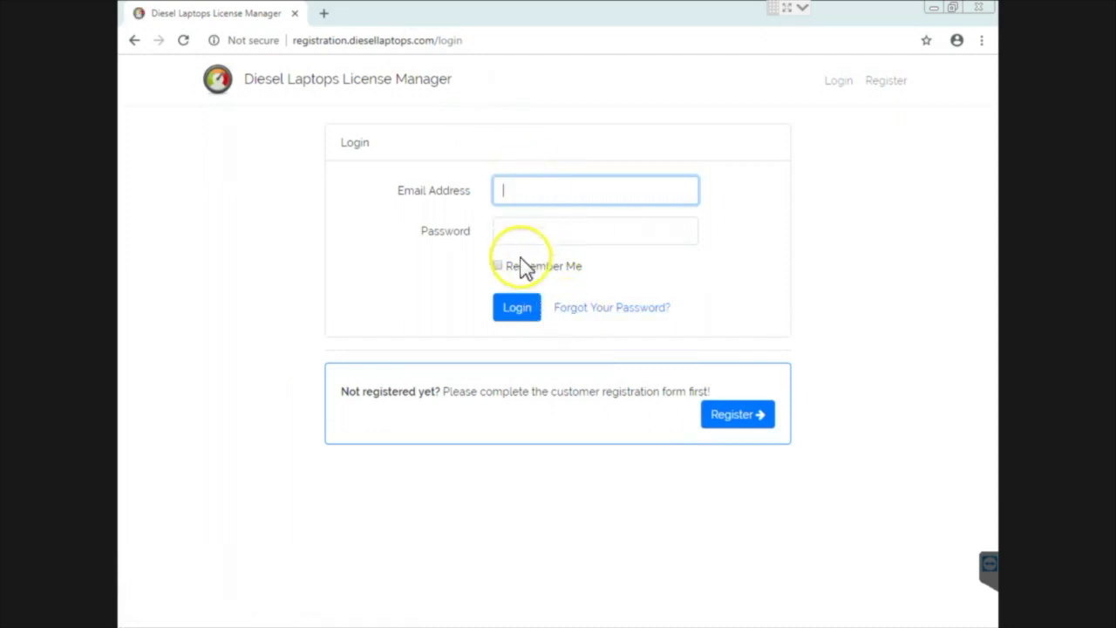
- Look over the new customer registration form and return to the login page
{"action": "left_click", "coordinate": [760, 428]}
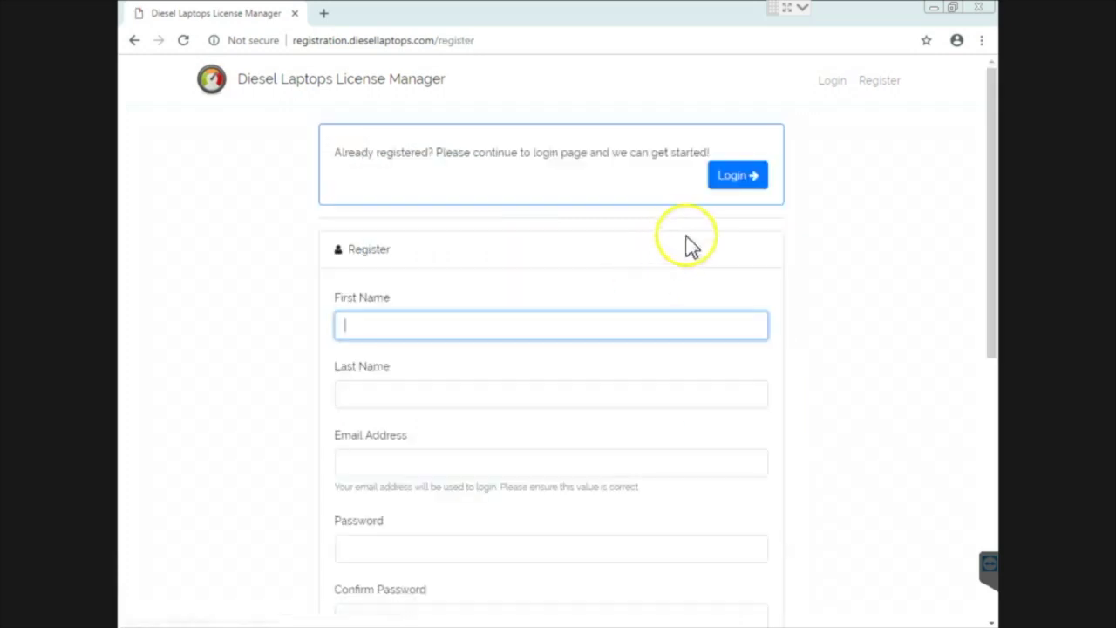
{"action": "scroll", "coordinate": [773, 314], "scroll_direction": "down", "scroll_amount": 6}
{"action": "scroll", "coordinate": [774, 340], "scroll_direction": "up", "scroll_amount": 6}
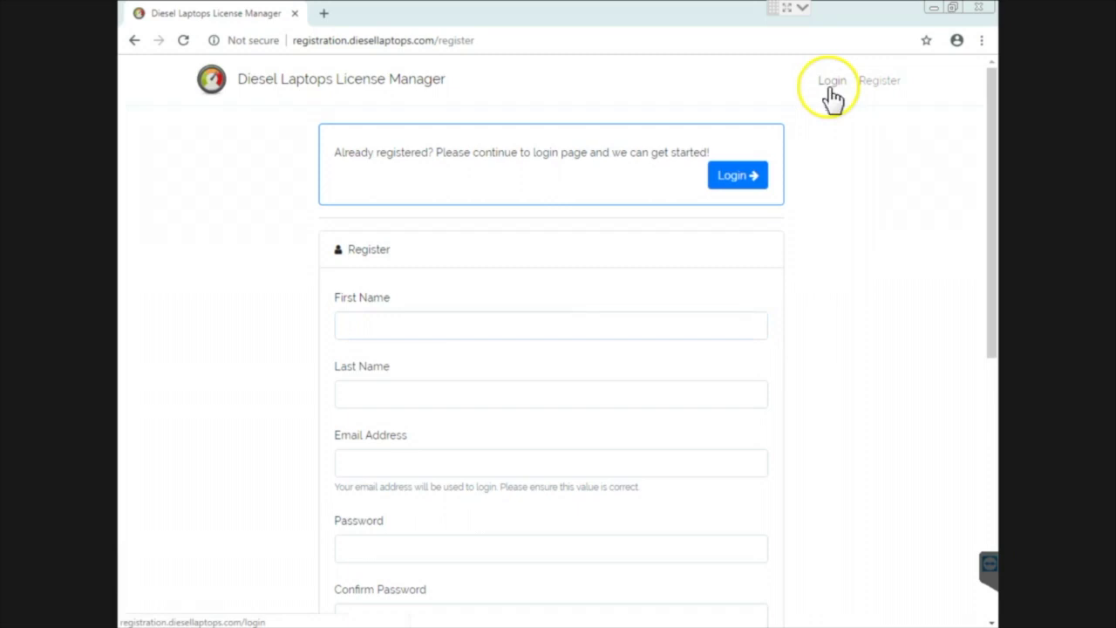
{"action": "left_click", "coordinate": [831, 84]}
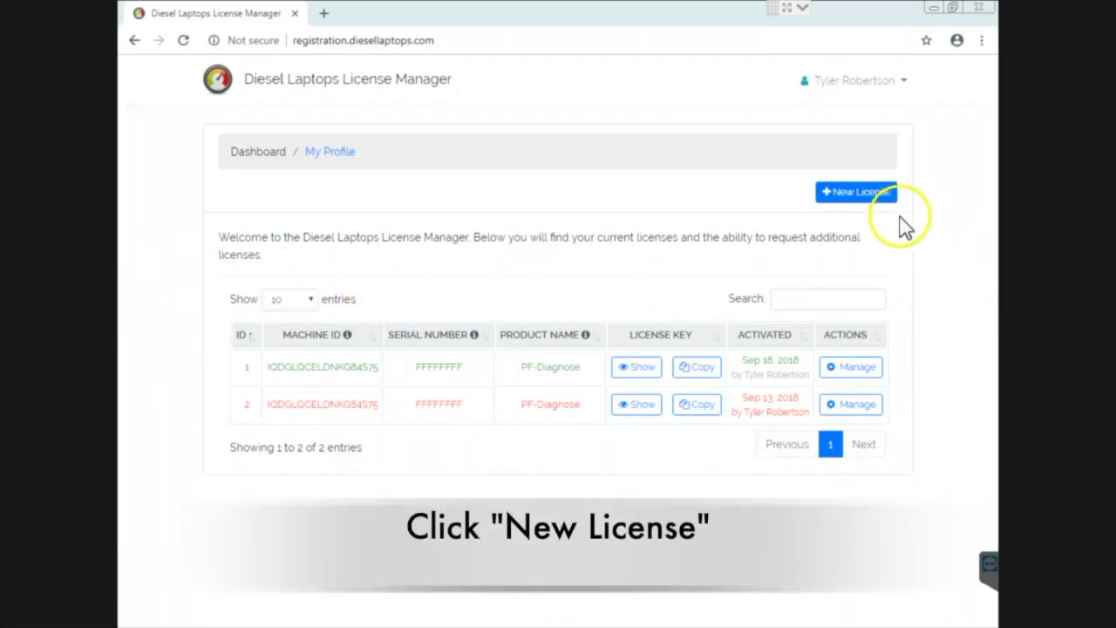
- Start a new license for the DTC Solutions product and leave its serial number empty
{"action": "left_click", "coordinate": [858, 193]}
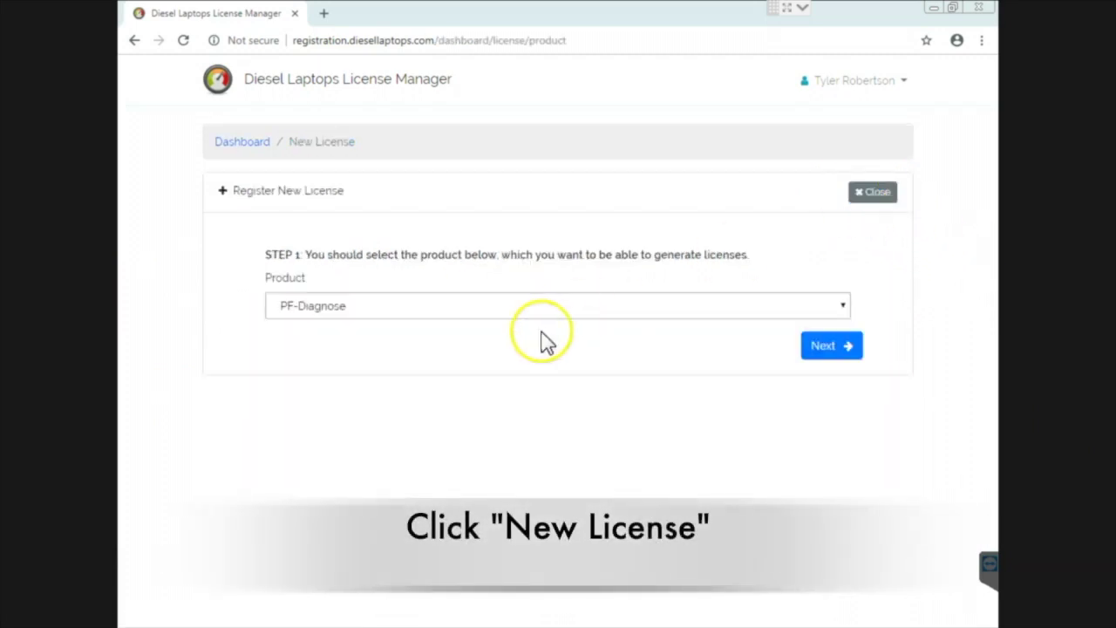
{"action": "left_click", "coordinate": [496, 309]}
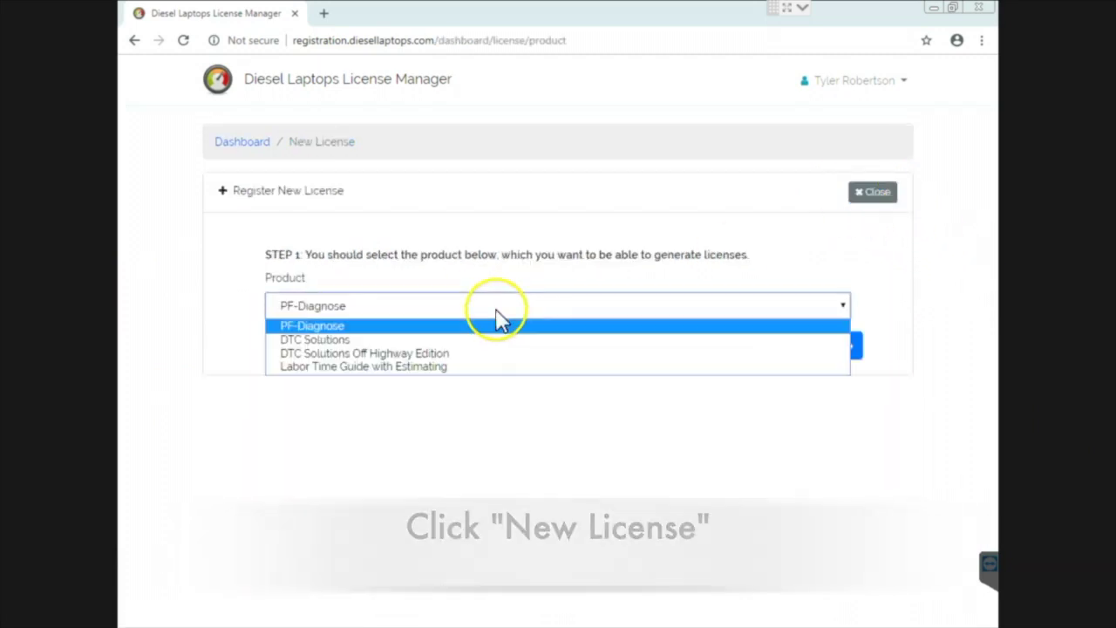
{"action": "left_click", "coordinate": [350, 341]}
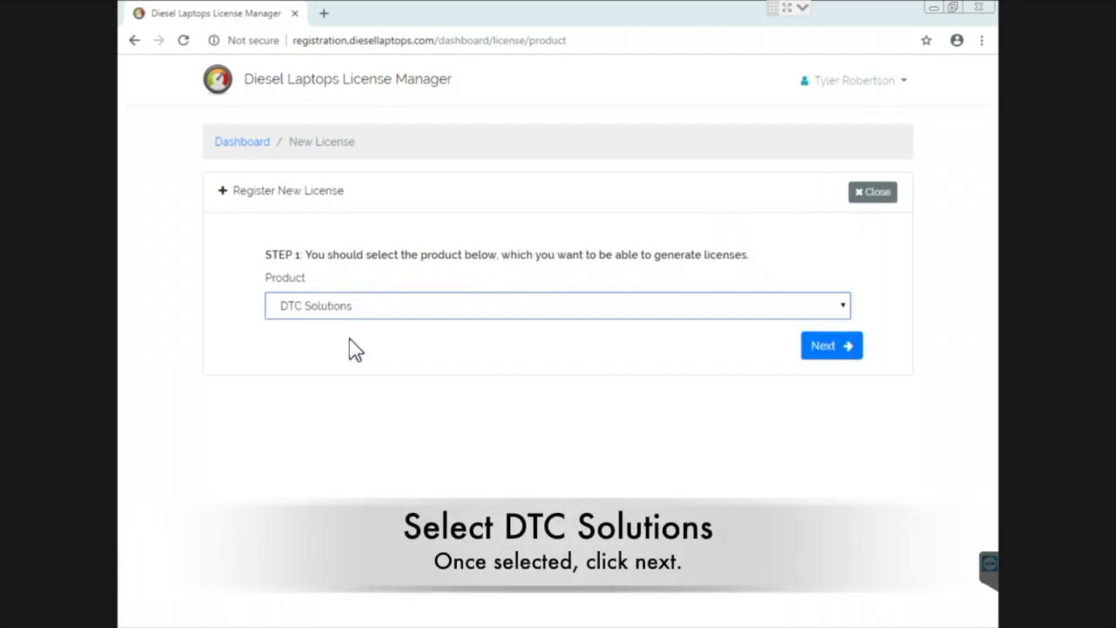
{"action": "left_click", "coordinate": [822, 354]}
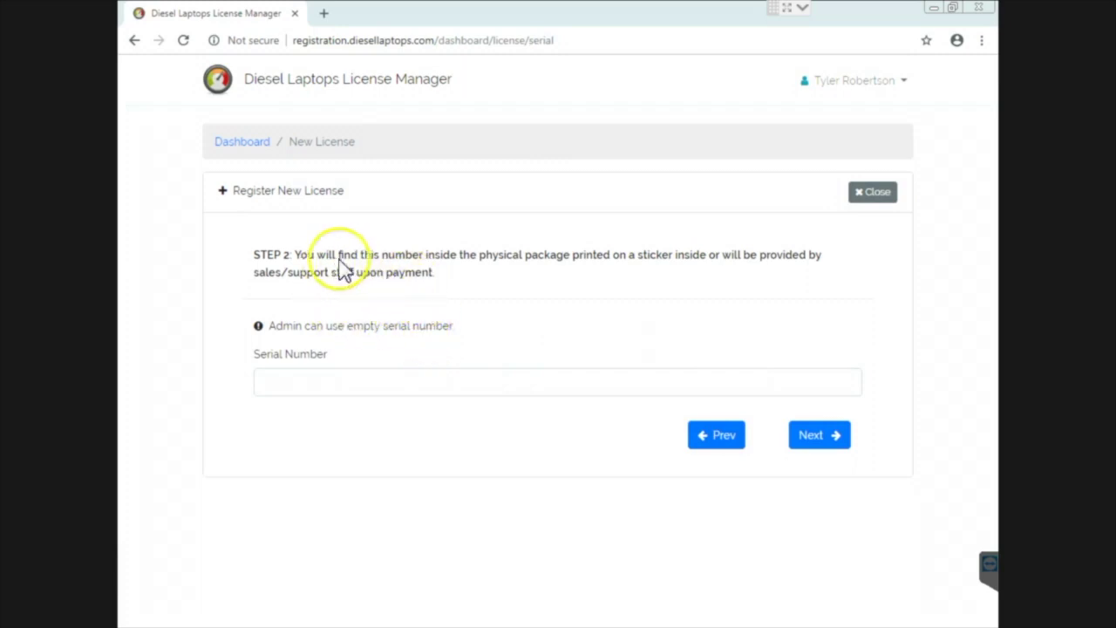
{"action": "left_click", "coordinate": [312, 382]}
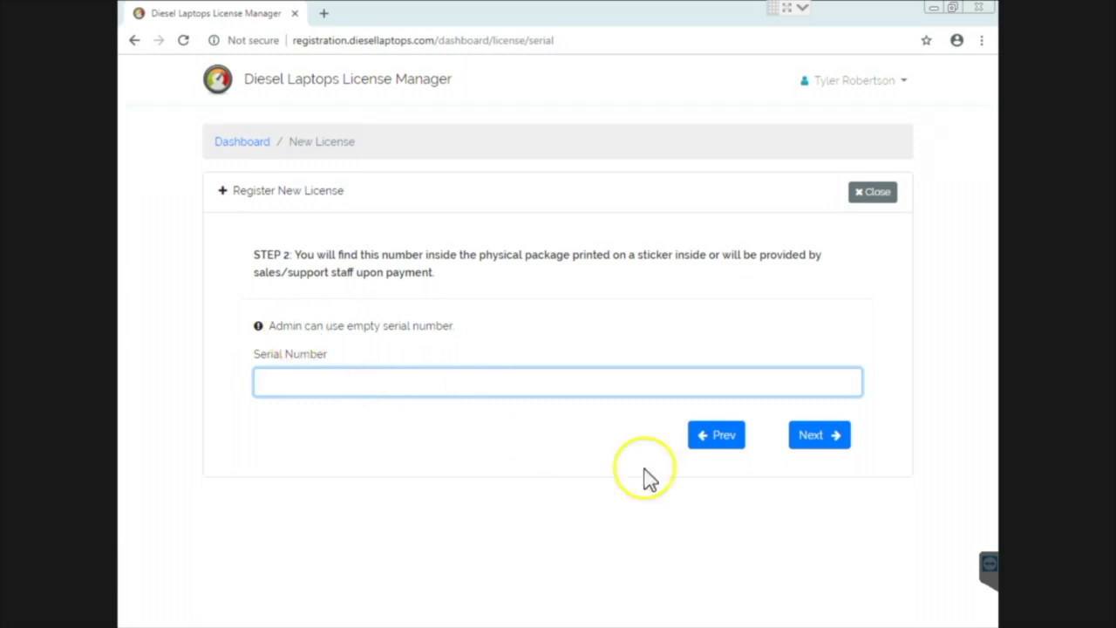
{"action": "left_click", "coordinate": [835, 440]}
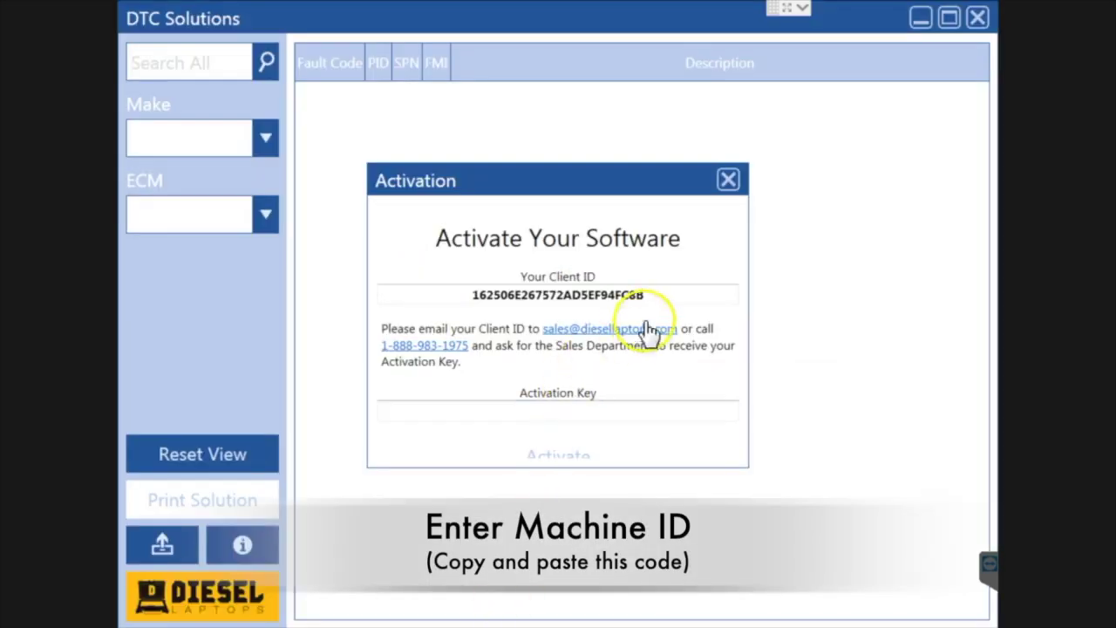
- Copy the Client ID from the DTC Solutions activation window and submit it as the Machine ID of the new license
{"action": "left_click_drag", "start_coordinate": [662, 296], "coordinate": [458, 295]}
{"action": "right_click", "coordinate": [495, 301]}
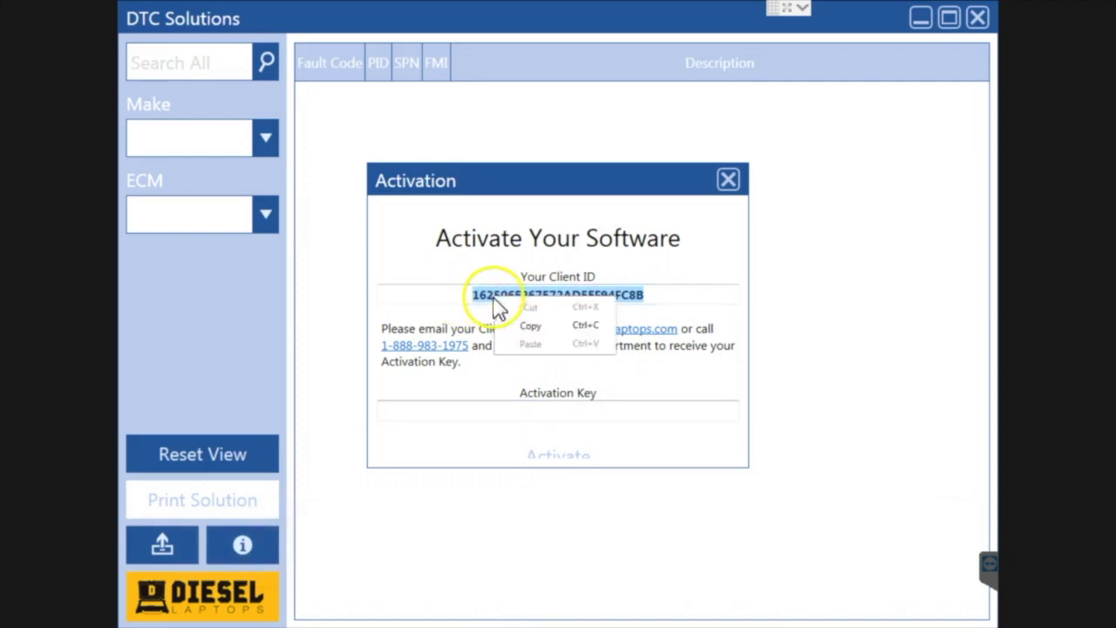
{"action": "left_click", "coordinate": [523, 326]}
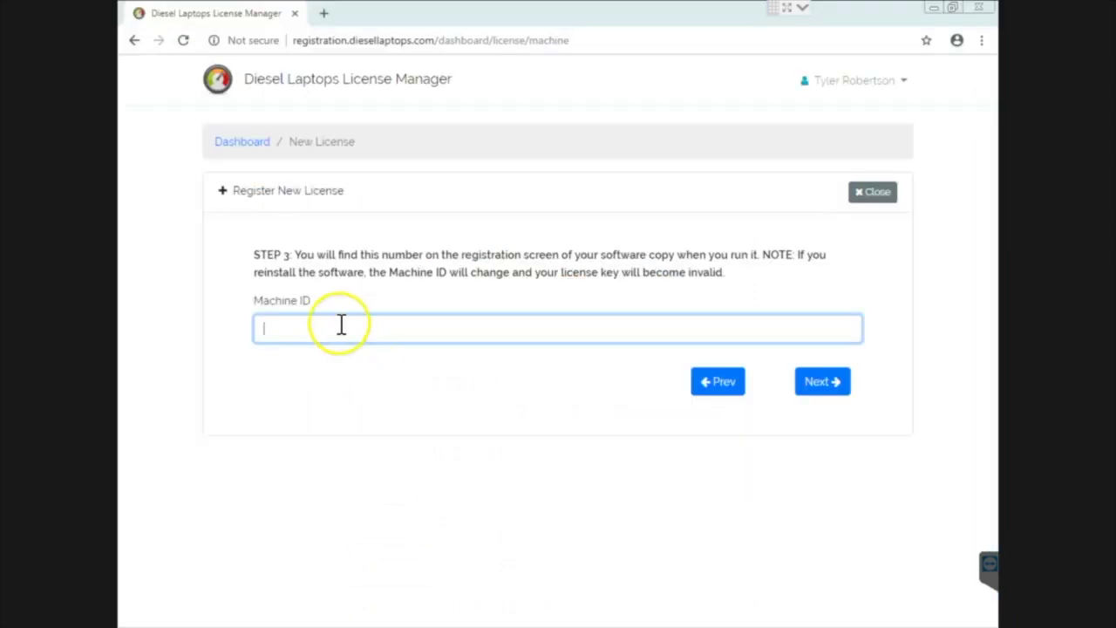
{"action": "right_click", "coordinate": [344, 326]}
{"action": "left_click", "coordinate": [370, 419]}
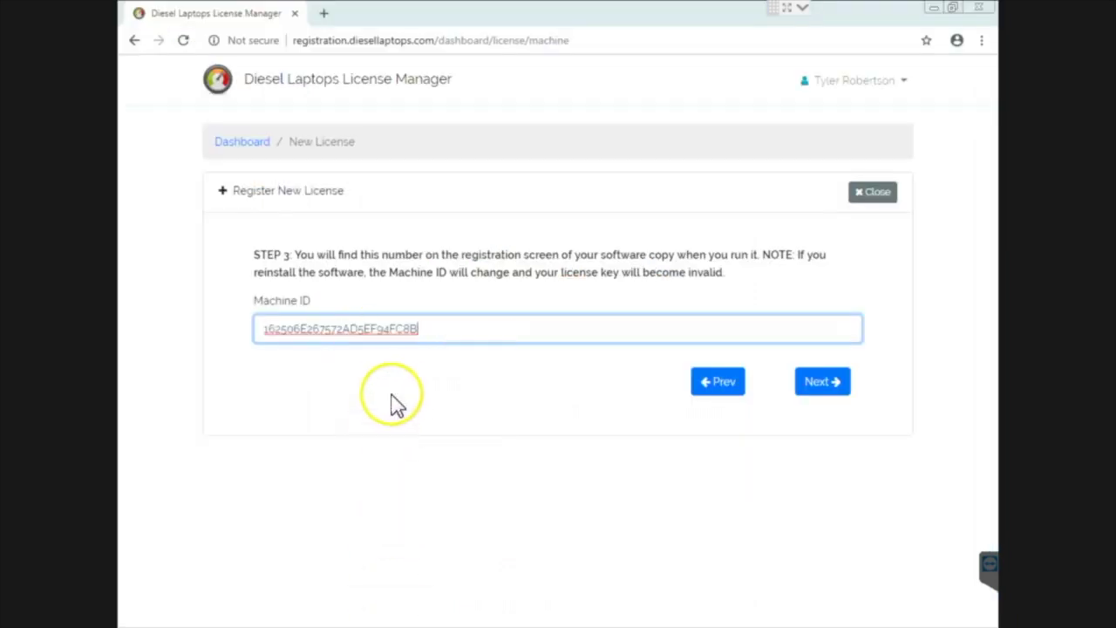
{"action": "left_click", "coordinate": [820, 382]}
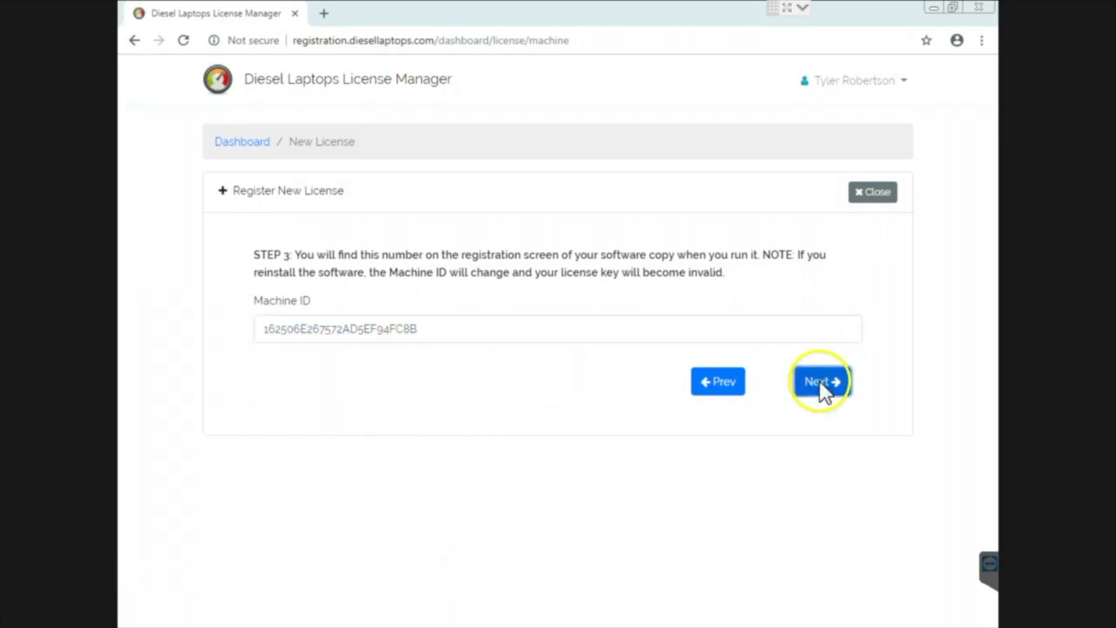
- Copy the generated license key from the license summary page
{"action": "scroll", "coordinate": [561, 416], "scroll_direction": "down", "scroll_amount": 1}
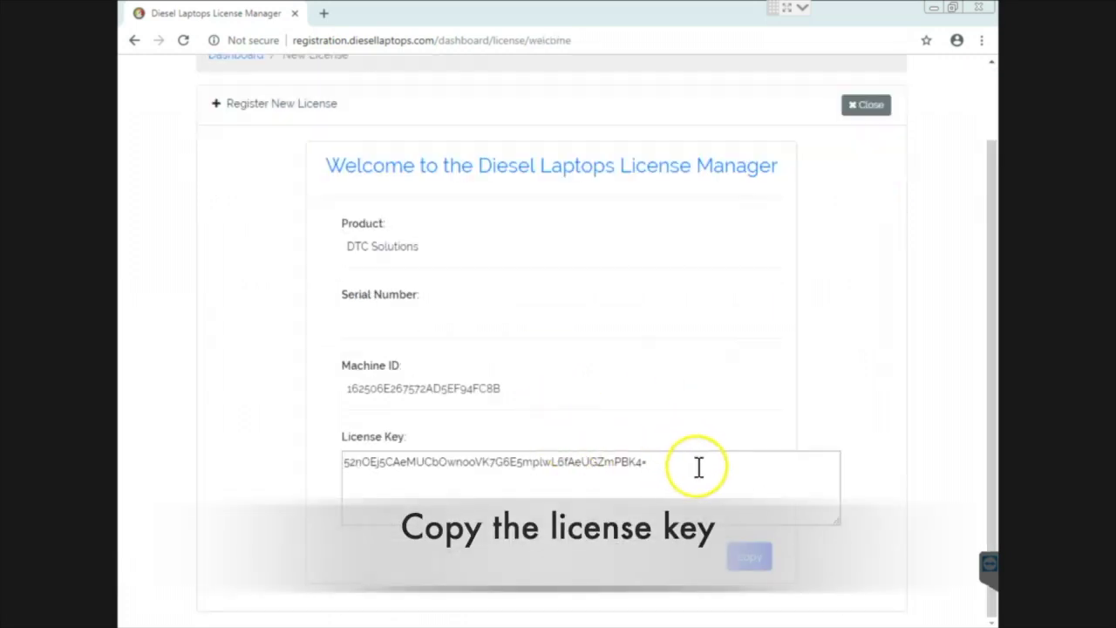
{"action": "left_click_drag", "start_coordinate": [698, 467], "coordinate": [301, 475]}
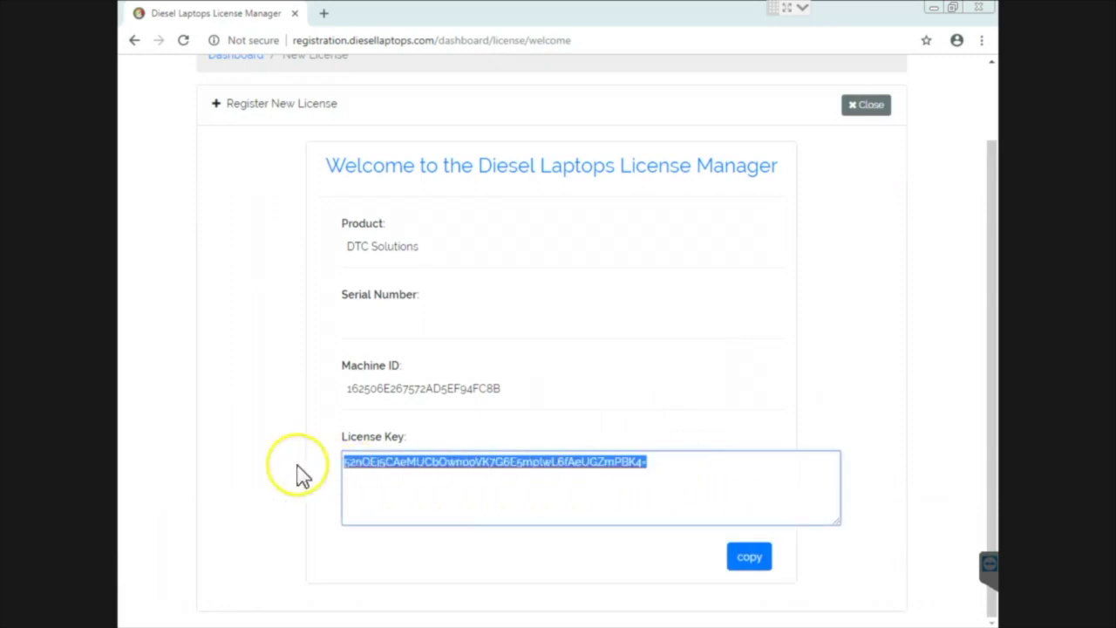
{"action": "right_click", "coordinate": [391, 463]}
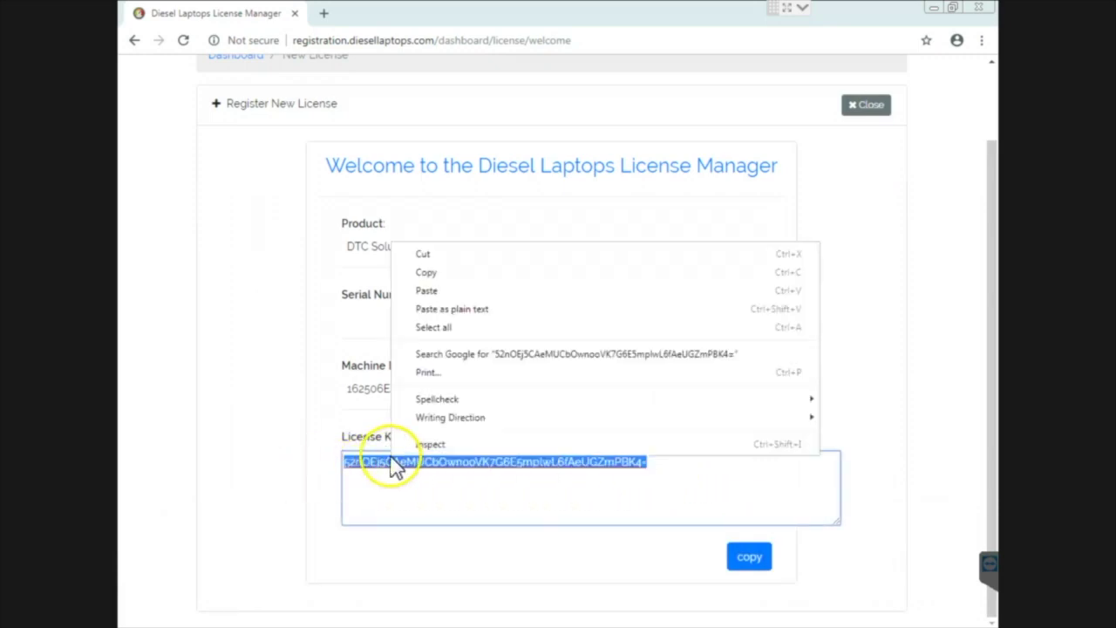
{"action": "left_click", "coordinate": [448, 494]}
{"action": "left_click", "coordinate": [757, 567]}
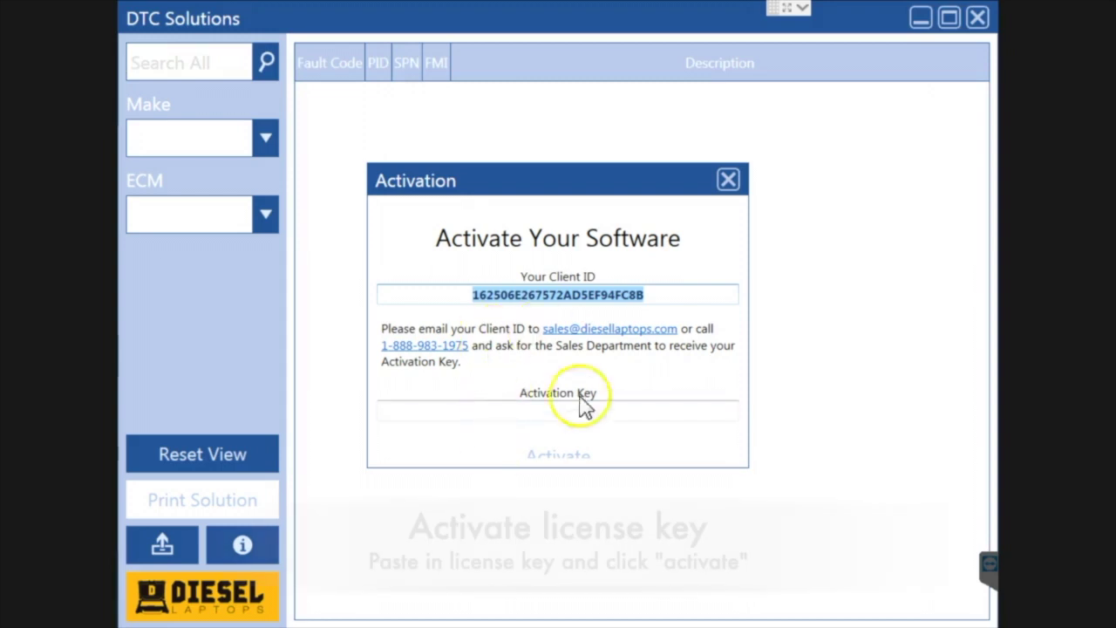
- Paste the copied license key as the Activation Key, activate DTC Solutions, and close the activation window
{"action": "left_click", "coordinate": [533, 415]}
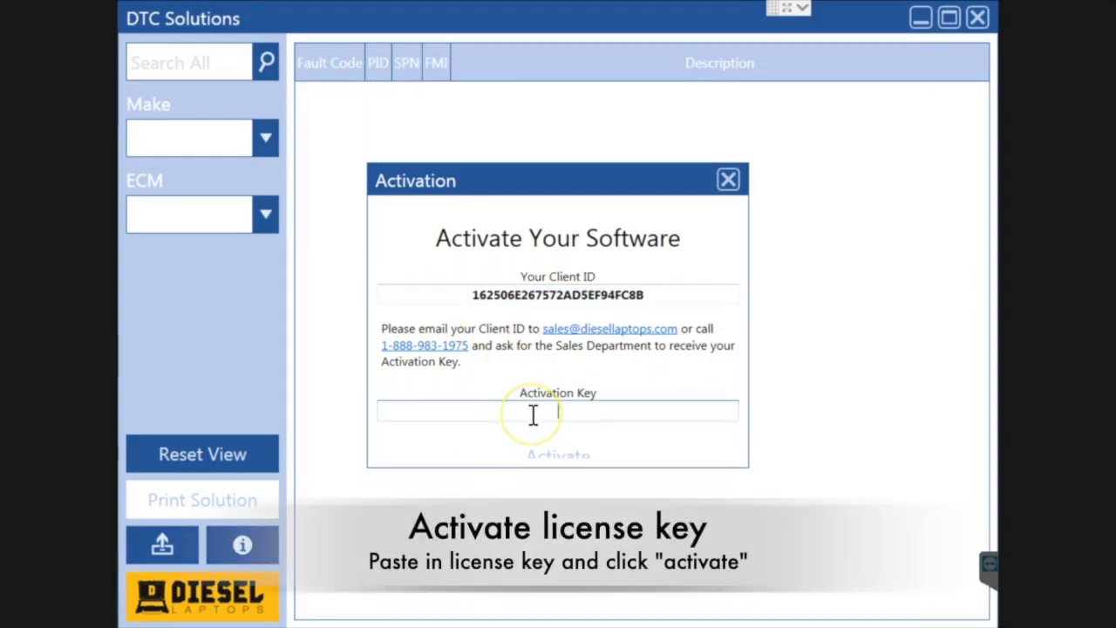
{"action": "right_click", "coordinate": [542, 414]}
{"action": "left_click", "coordinate": [576, 460]}
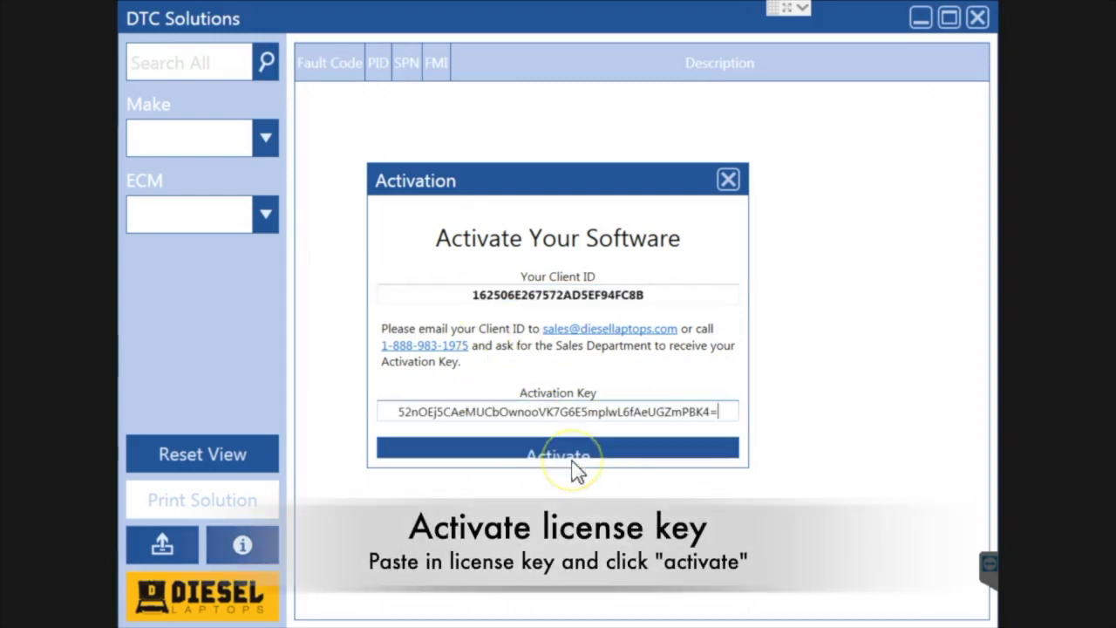
{"action": "left_click", "coordinate": [554, 456]}
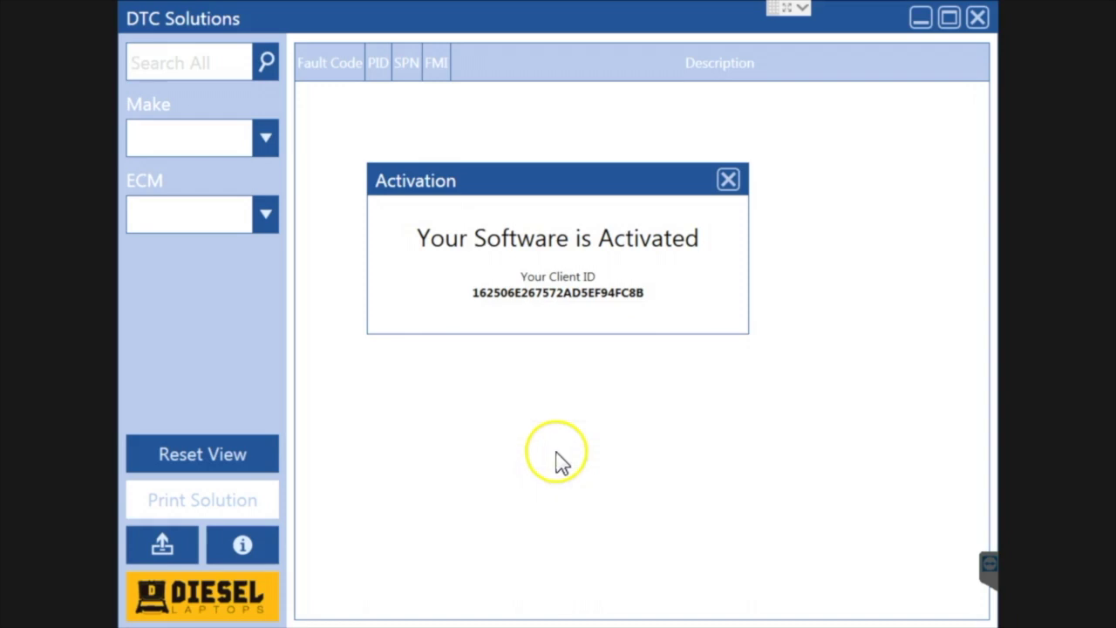
{"action": "left_click", "coordinate": [728, 181]}
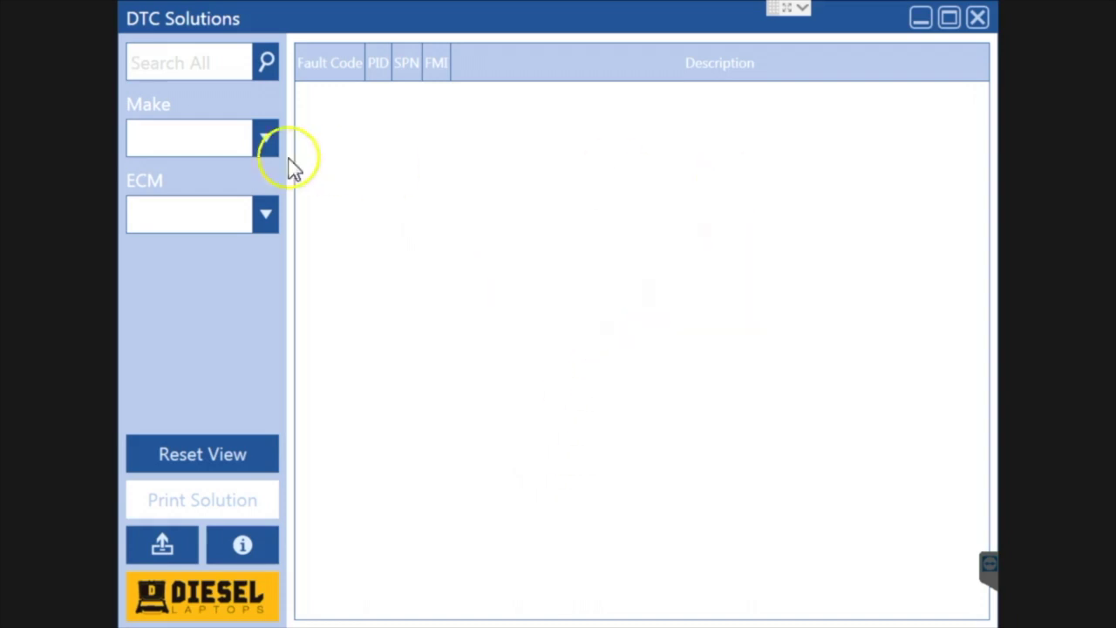
{"action": "left_click", "coordinate": [212, 144]}
{"action": "left_click", "coordinate": [186, 243]}
{"action": "left_click", "coordinate": [216, 214]}
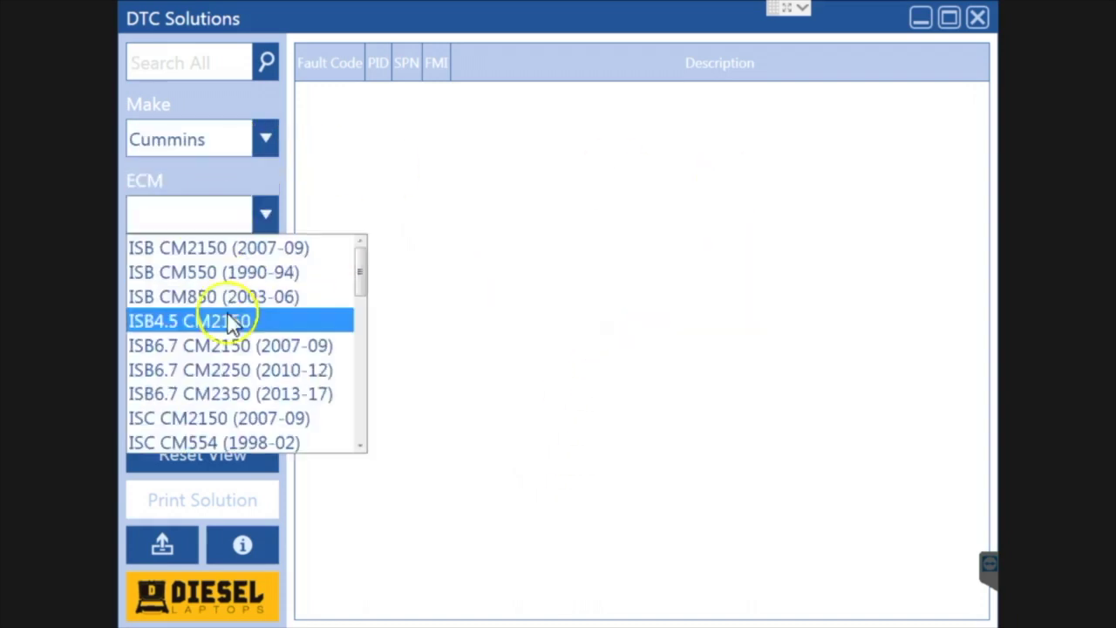
{"action": "left_click", "coordinate": [224, 370]}
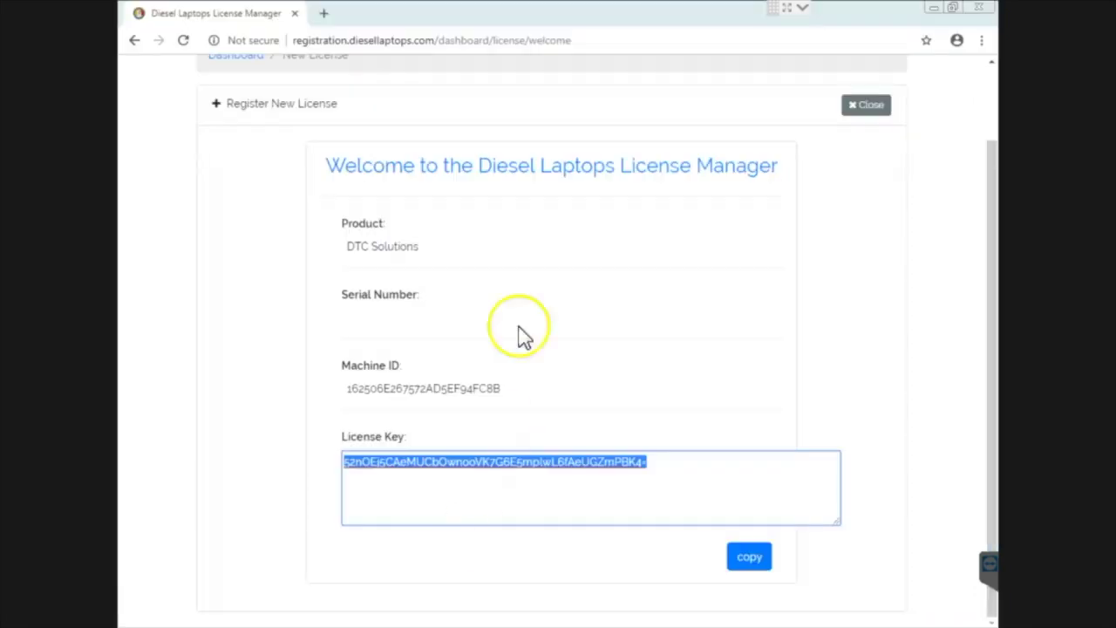
- Return to the License Manager dashboard, view and copy the DTC Solutions entry's license key, and highlight its Machine ID
{"action": "left_click", "coordinate": [863, 106]}
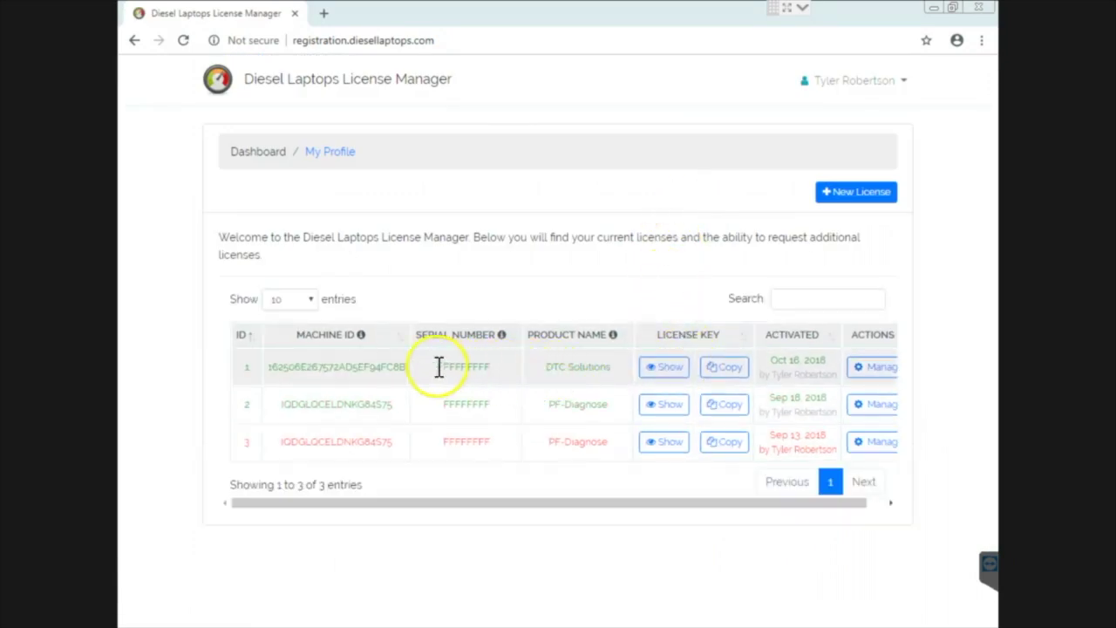
{"action": "left_click", "coordinate": [674, 375]}
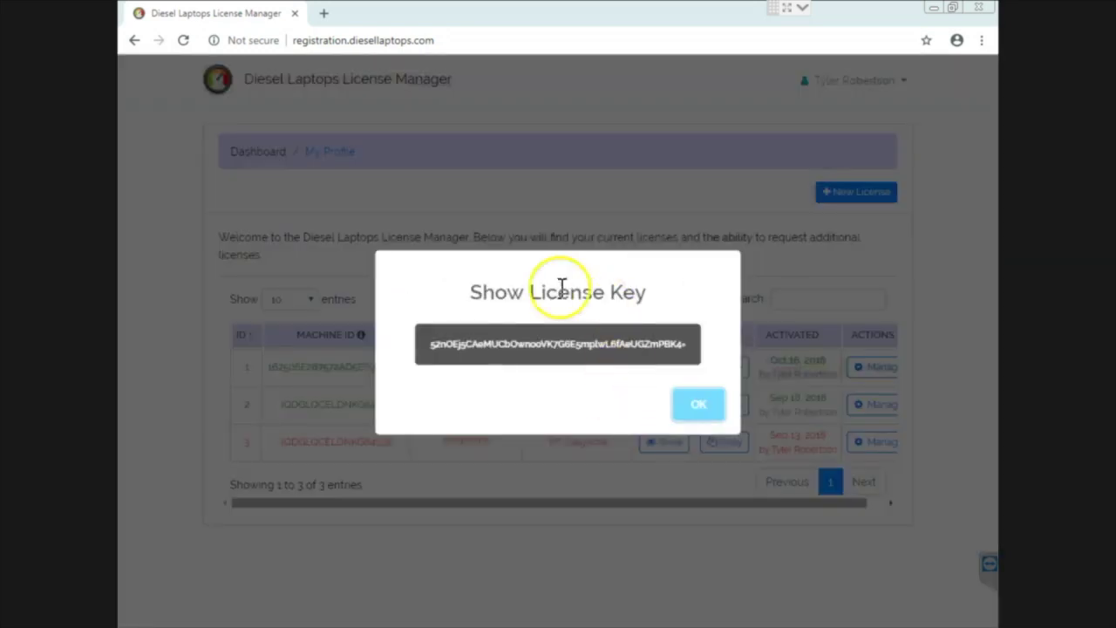
{"action": "left_click", "coordinate": [701, 408]}
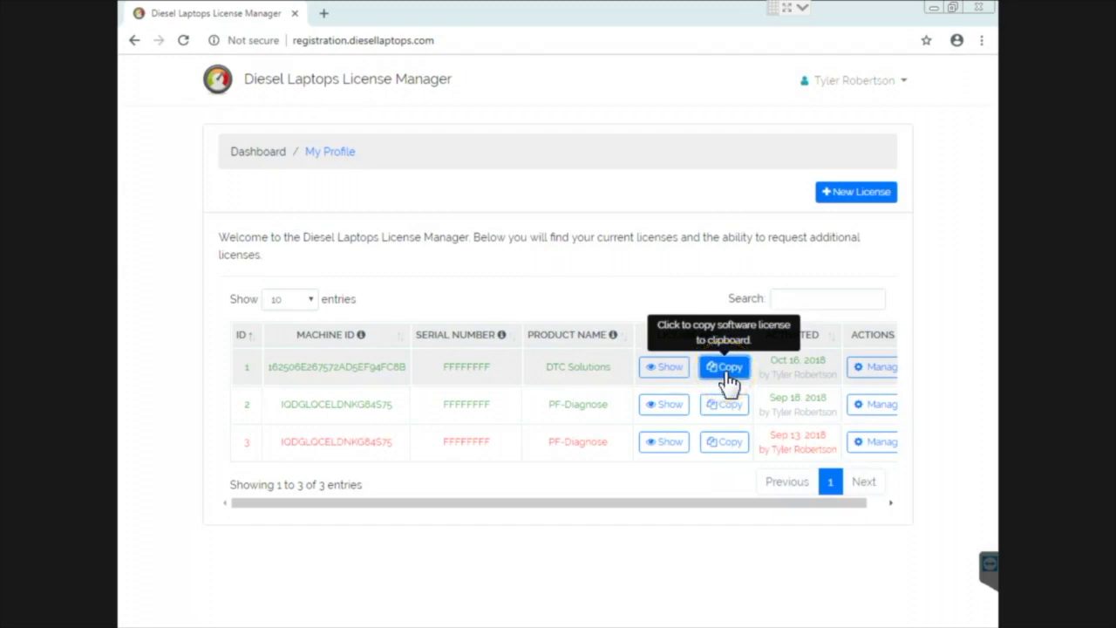
{"action": "left_click", "coordinate": [729, 376]}
{"action": "left_click_drag", "start_coordinate": [406, 370], "coordinate": [272, 381]}
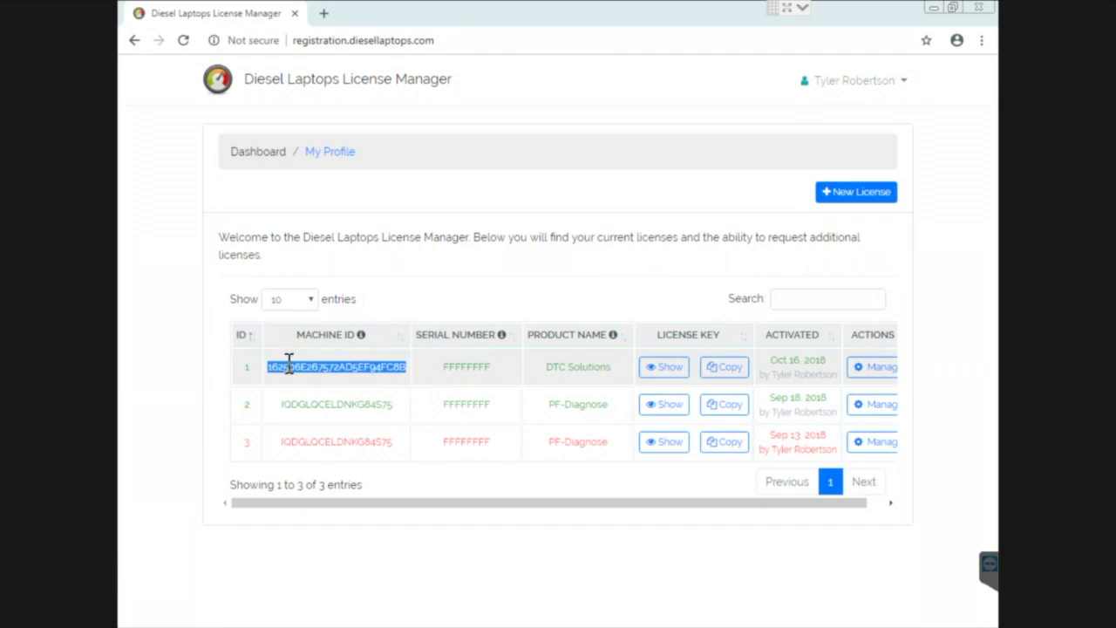
- Open support.diesellaptops.com in a new browser tab and look over the technical support contact options
{"action": "left_click", "coordinate": [324, 13]}
{"action": "type", "text": "suppo"}
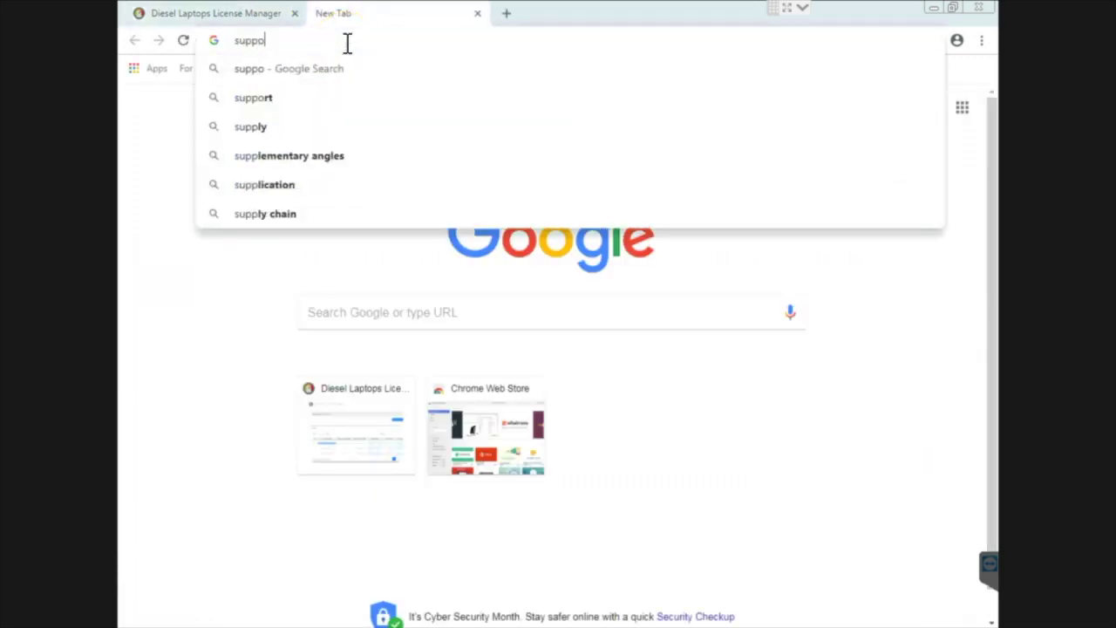
{"action": "type", "text": "rt.diesellaptops.com"}
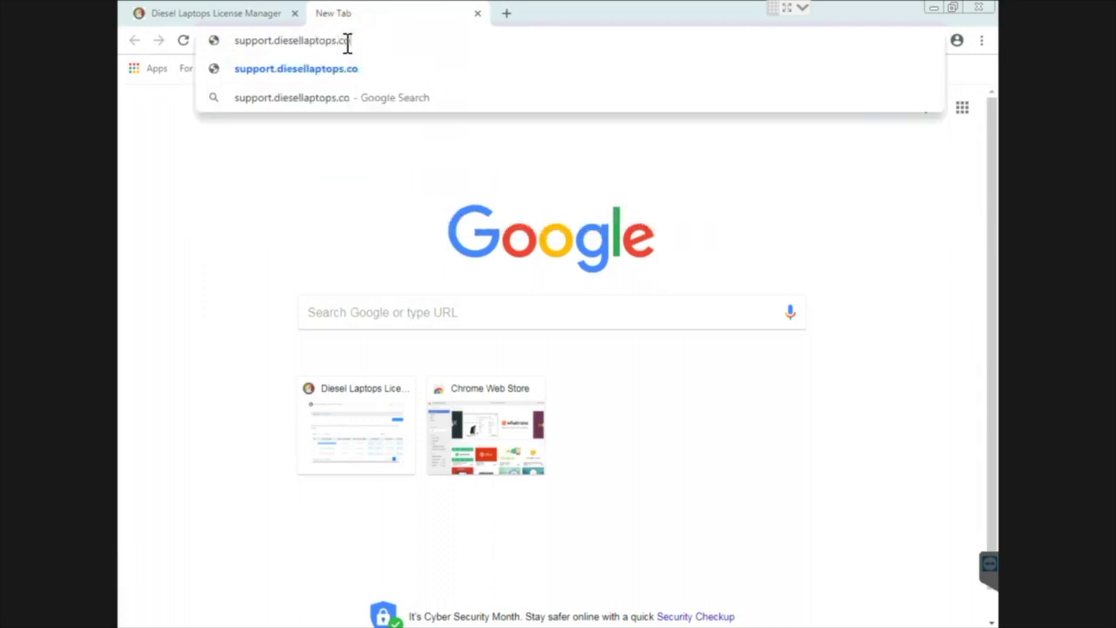
{"action": "key", "text": "Return"}
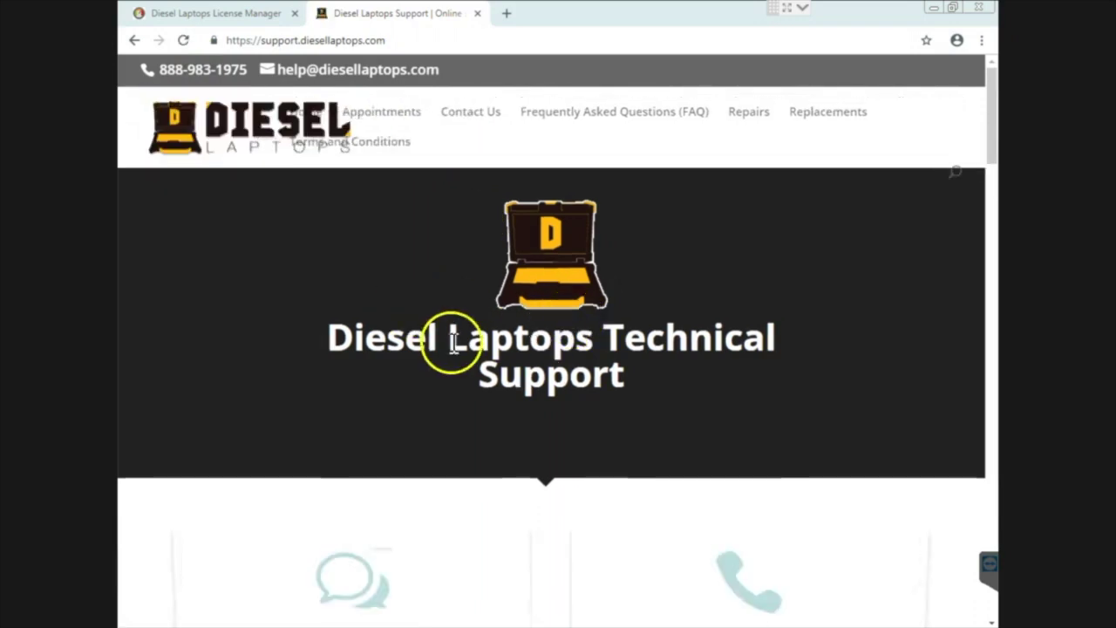
{"action": "scroll", "coordinate": [471, 436], "scroll_direction": "down", "scroll_amount": 3}
{"action": "scroll", "coordinate": [475, 446], "scroll_direction": "down", "scroll_amount": 3}
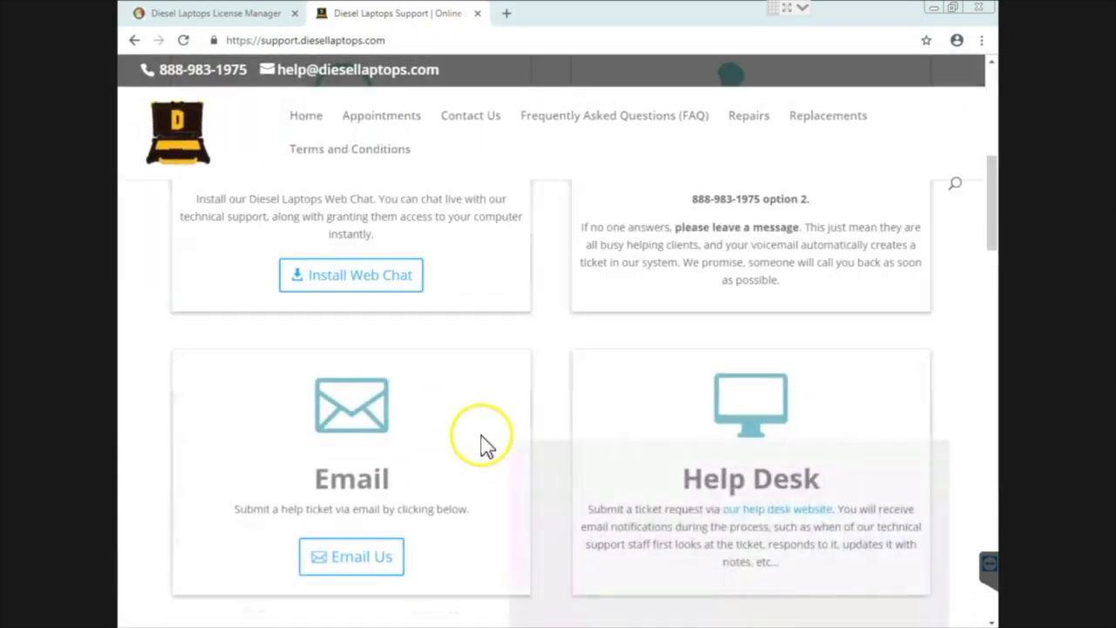
{"action": "scroll", "coordinate": [532, 360], "scroll_direction": "up", "scroll_amount": 4}
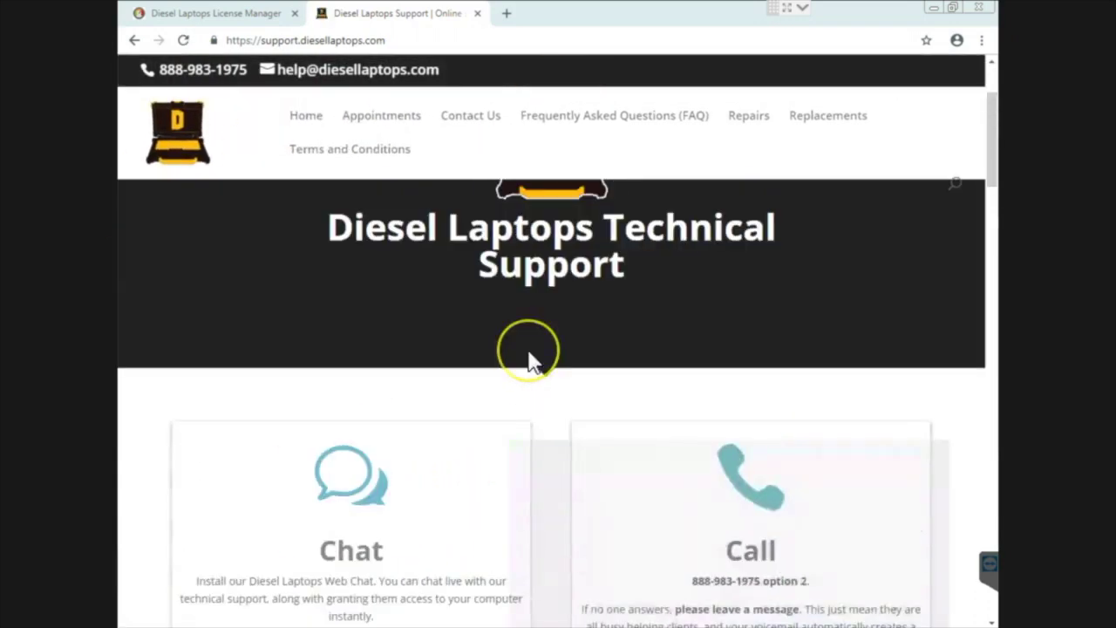